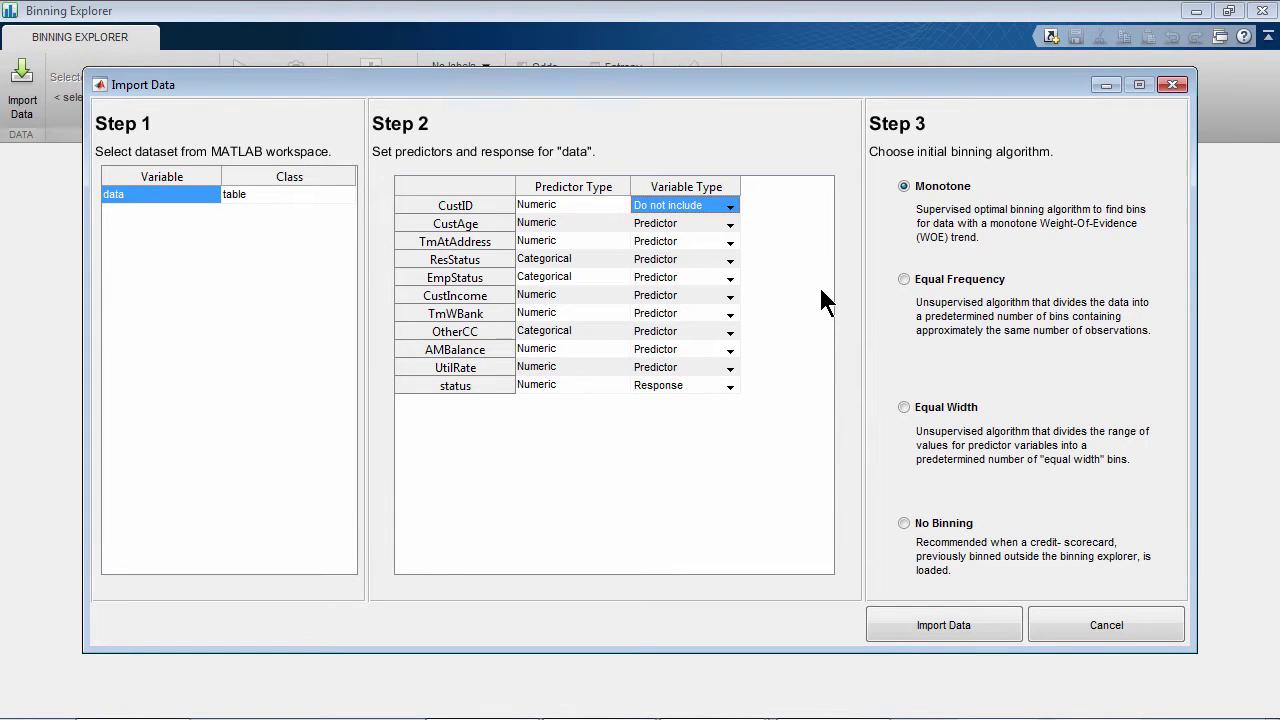
Step: Import the data, try equal-frequency then equal-width binning, and revert all predictors to monotone
left_click(944, 625)
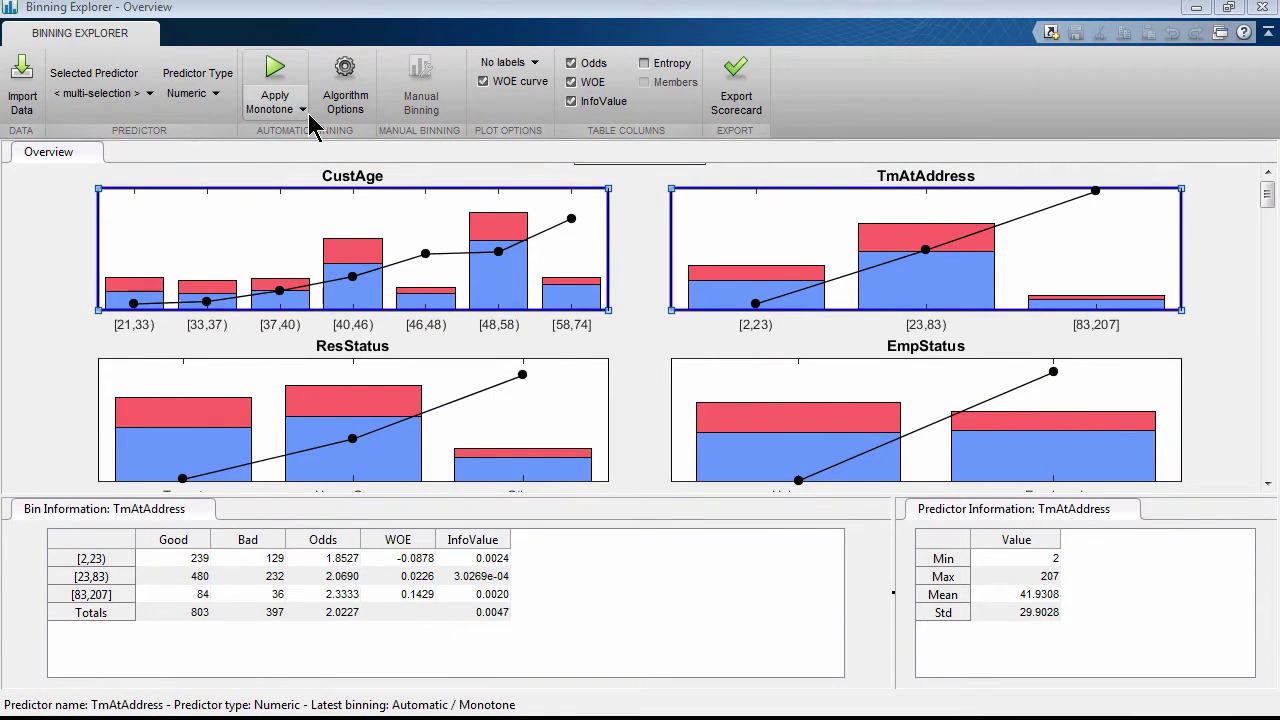
left_click(308, 115)
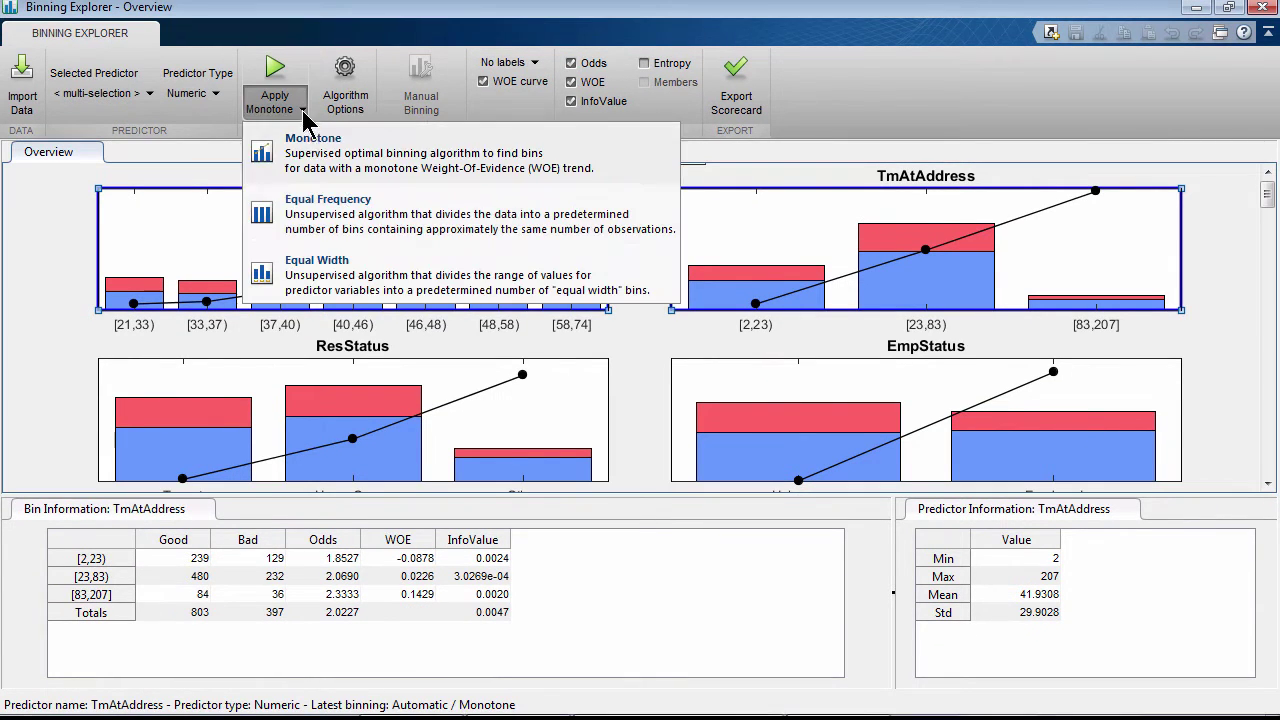
left_click(330, 203)
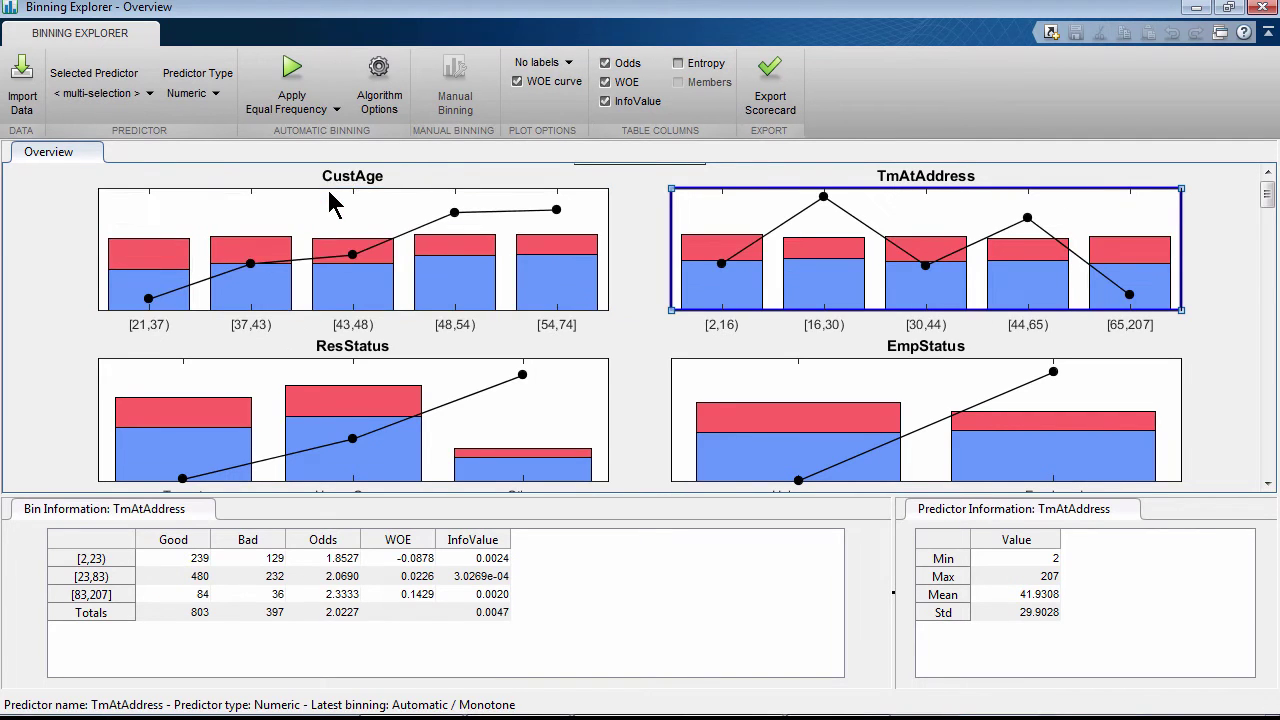
left_click(322, 112)
left_click(310, 337)
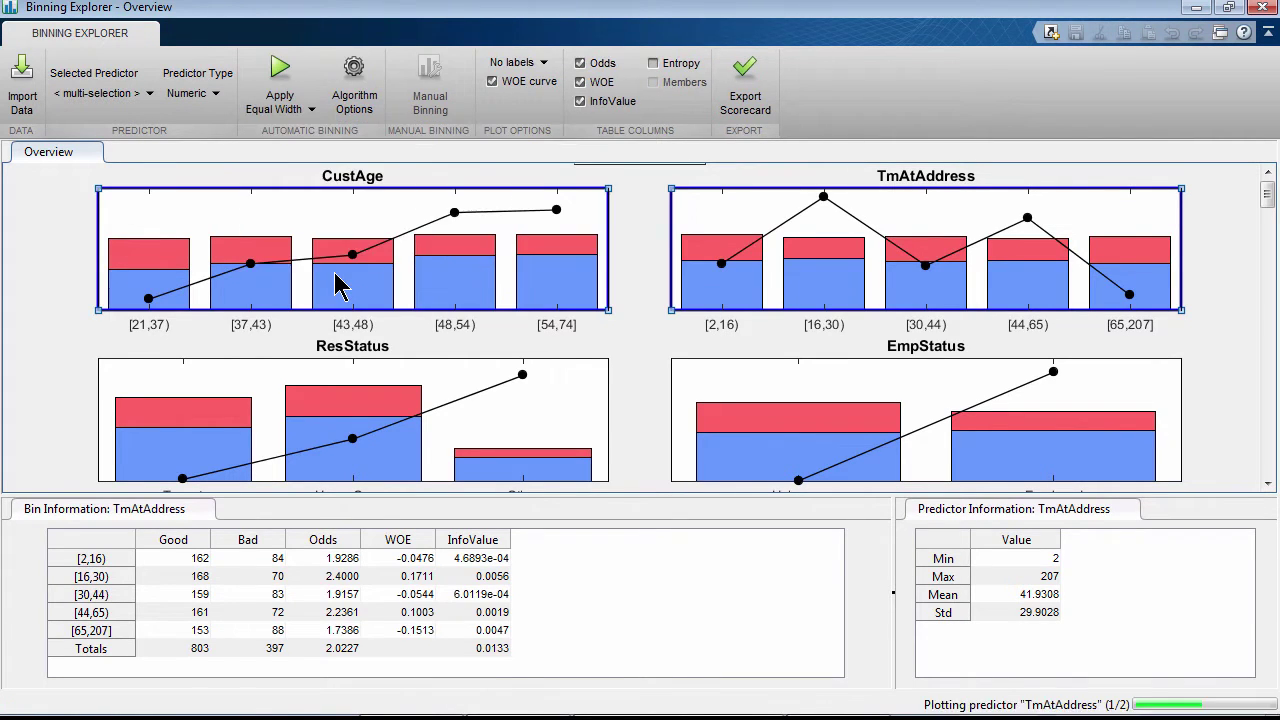
left_click(309, 112)
left_click(301, 139)
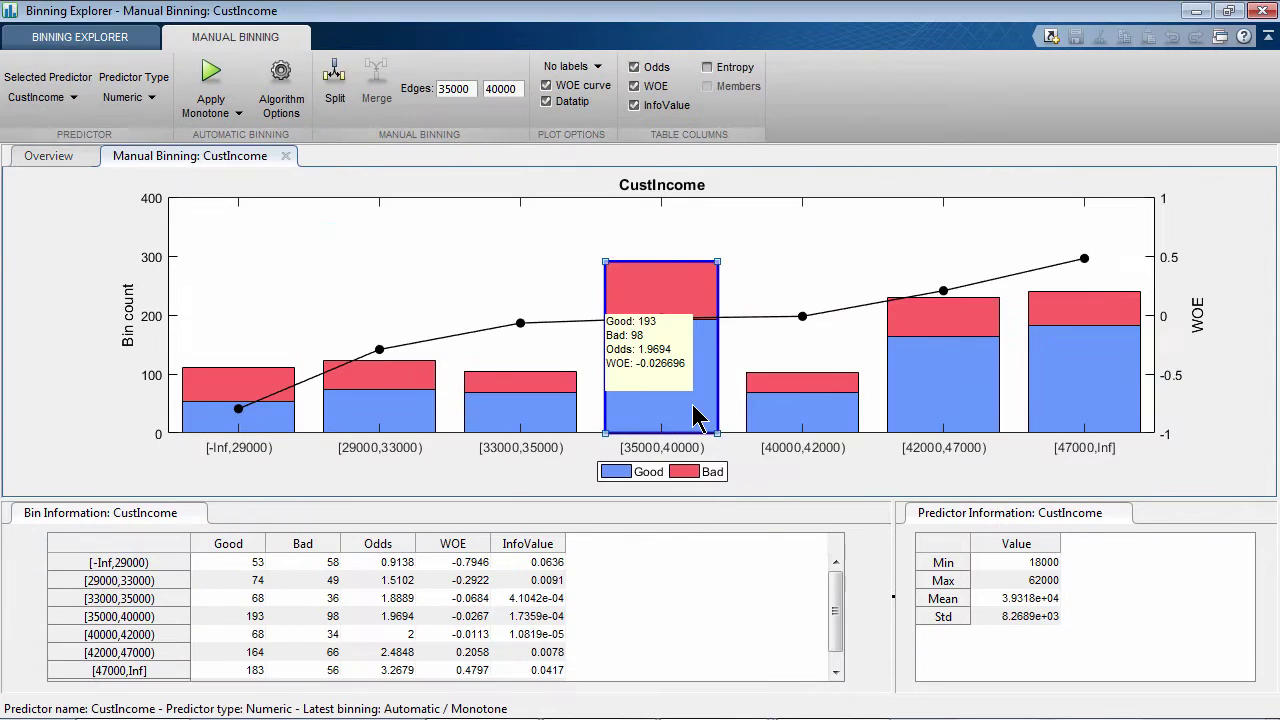
Step: Merge the CustIncome bins into [35000,42000) and split them at 38000
left_click(815, 420, "ctrl")
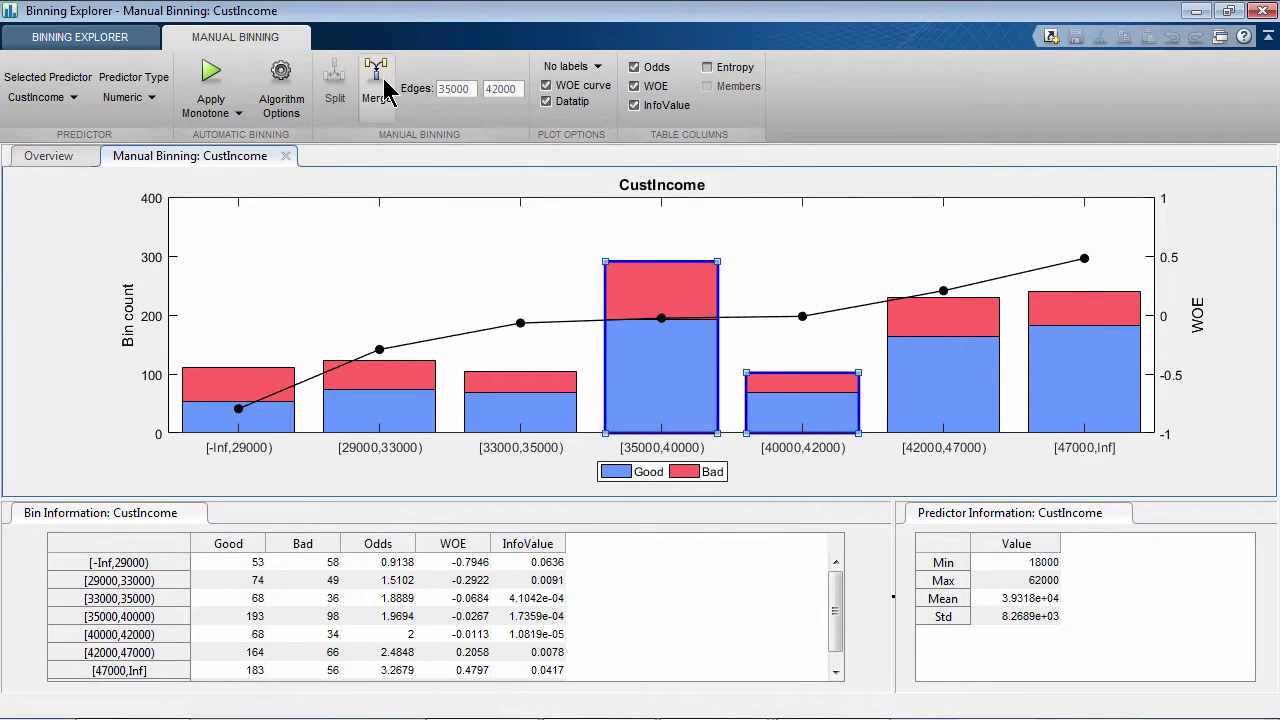
left_click(378, 86)
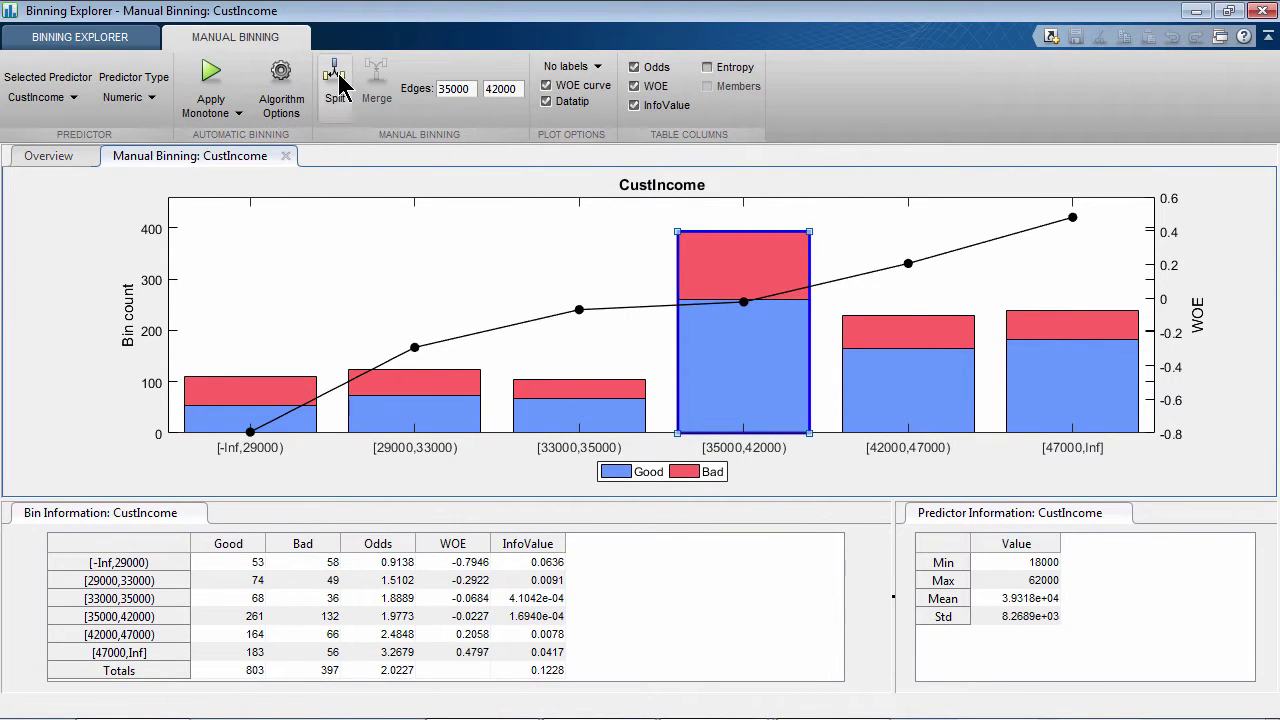
left_click(336, 85)
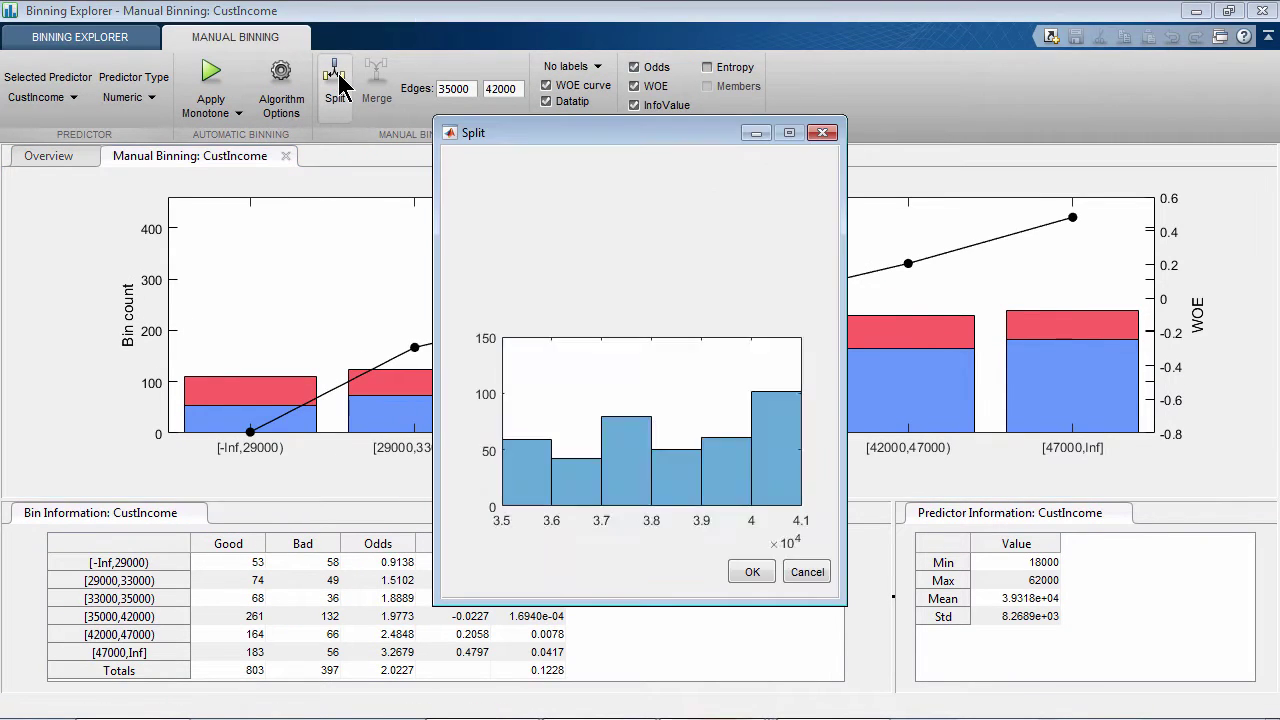
left_click(761, 568)
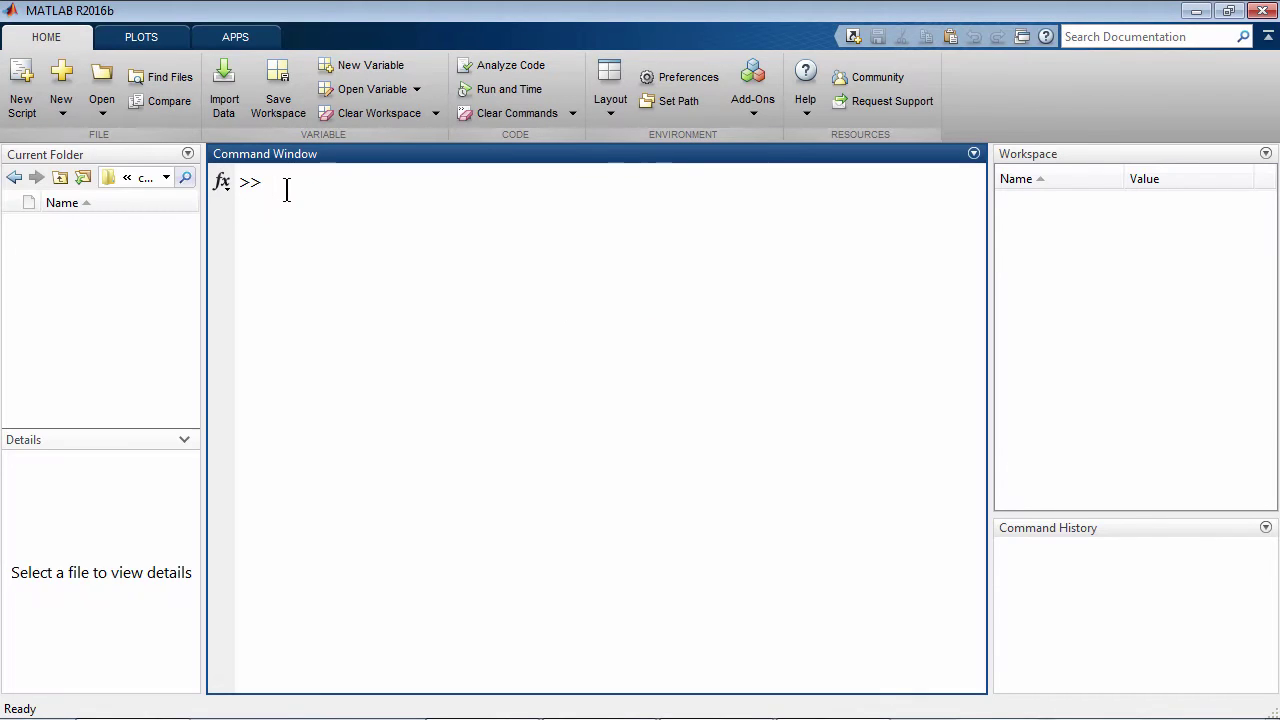
Step: Run load creditCardData and browse the 1200x11 data table's columns in the Variables editor
type("load creditCardData")
key("Return")
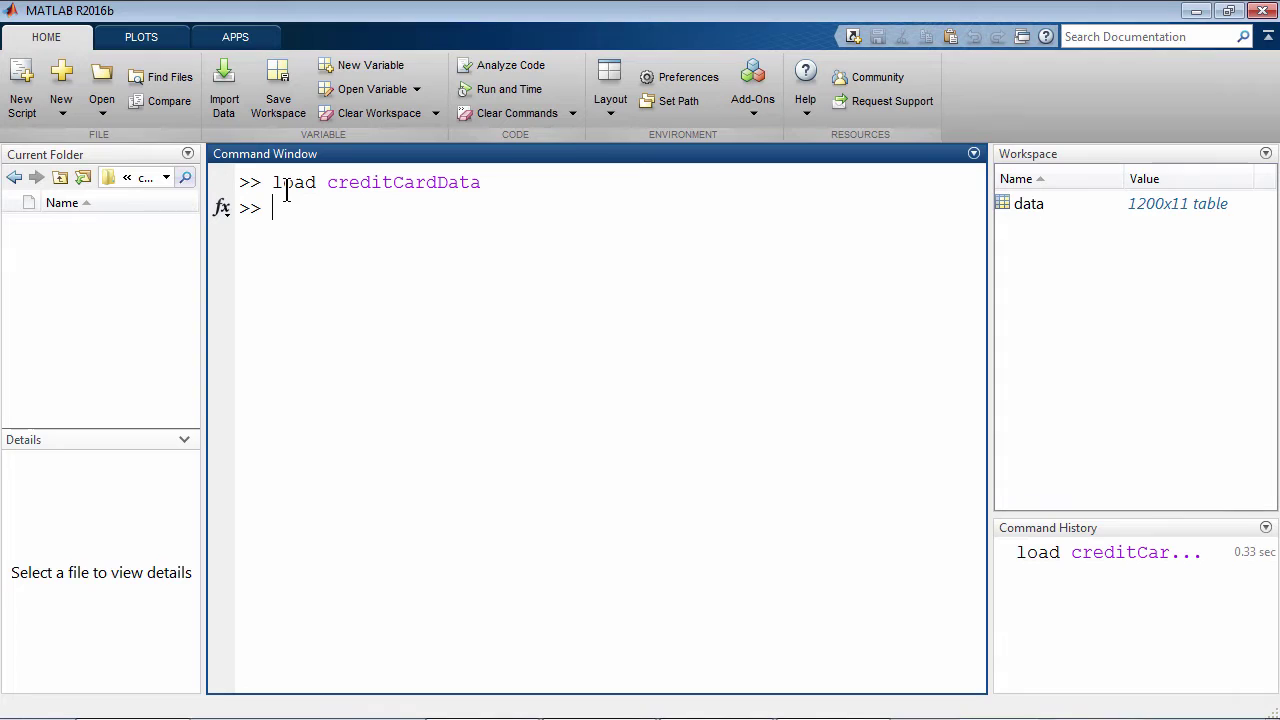
double_click(1030, 204)
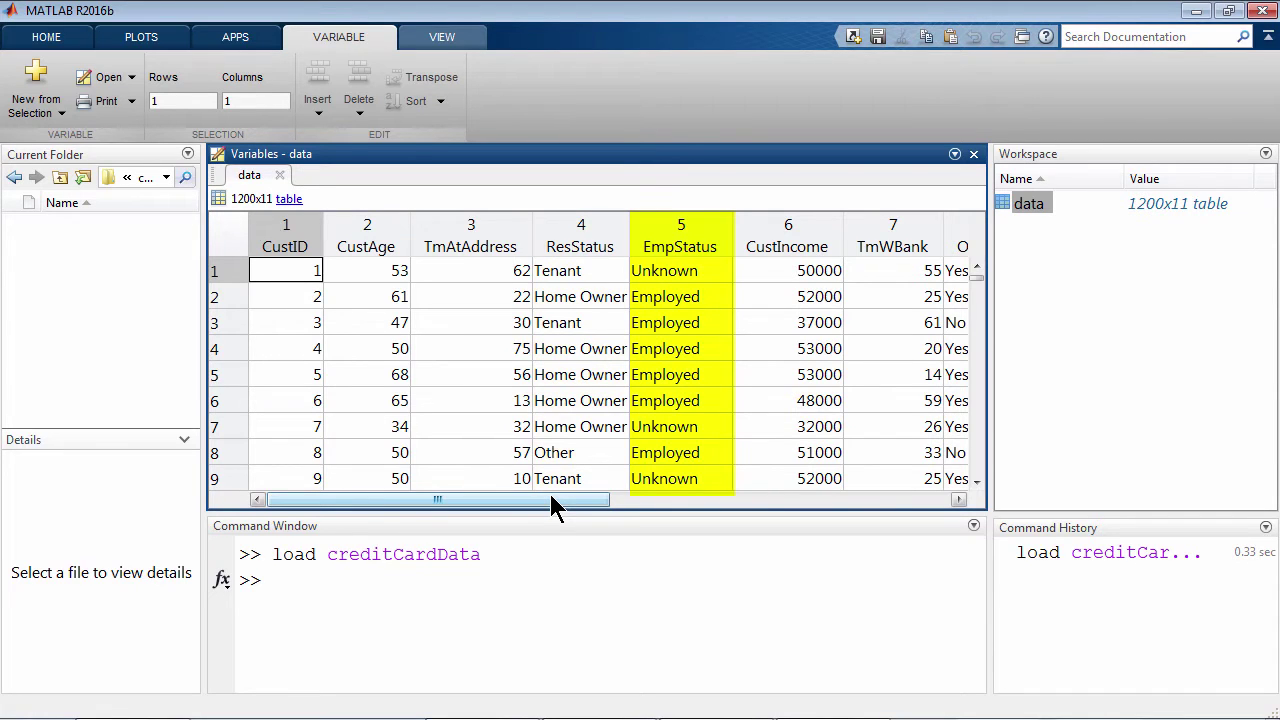
left_click_drag(549, 495, 722, 506)
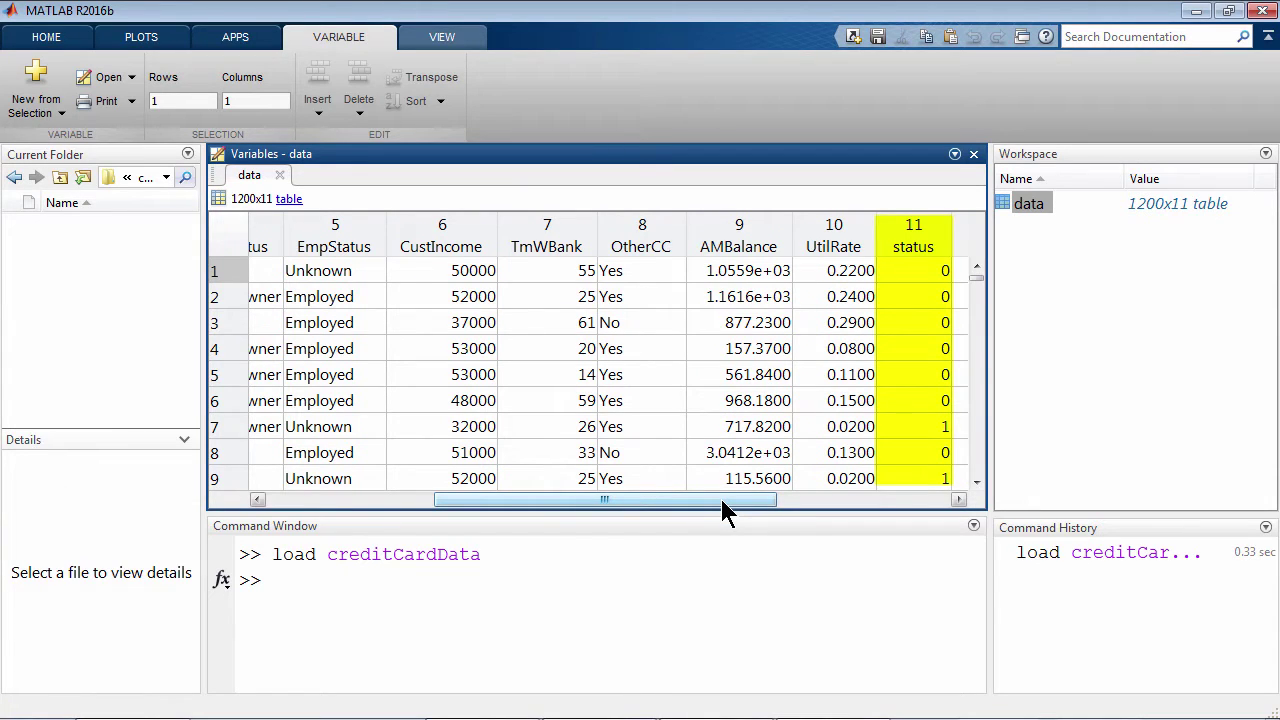
left_click(974, 154)
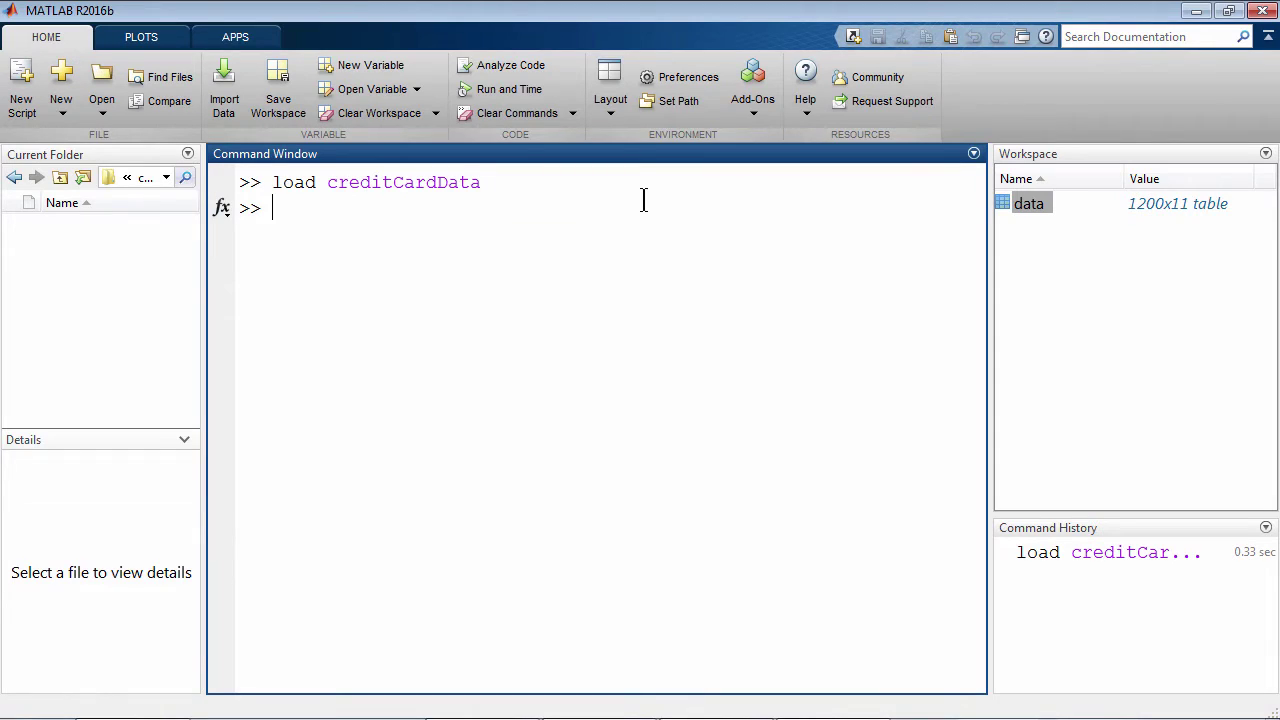
Step: Launch the Binning Explorer app and choose the data table in its import dialog
type("binningExplorer")
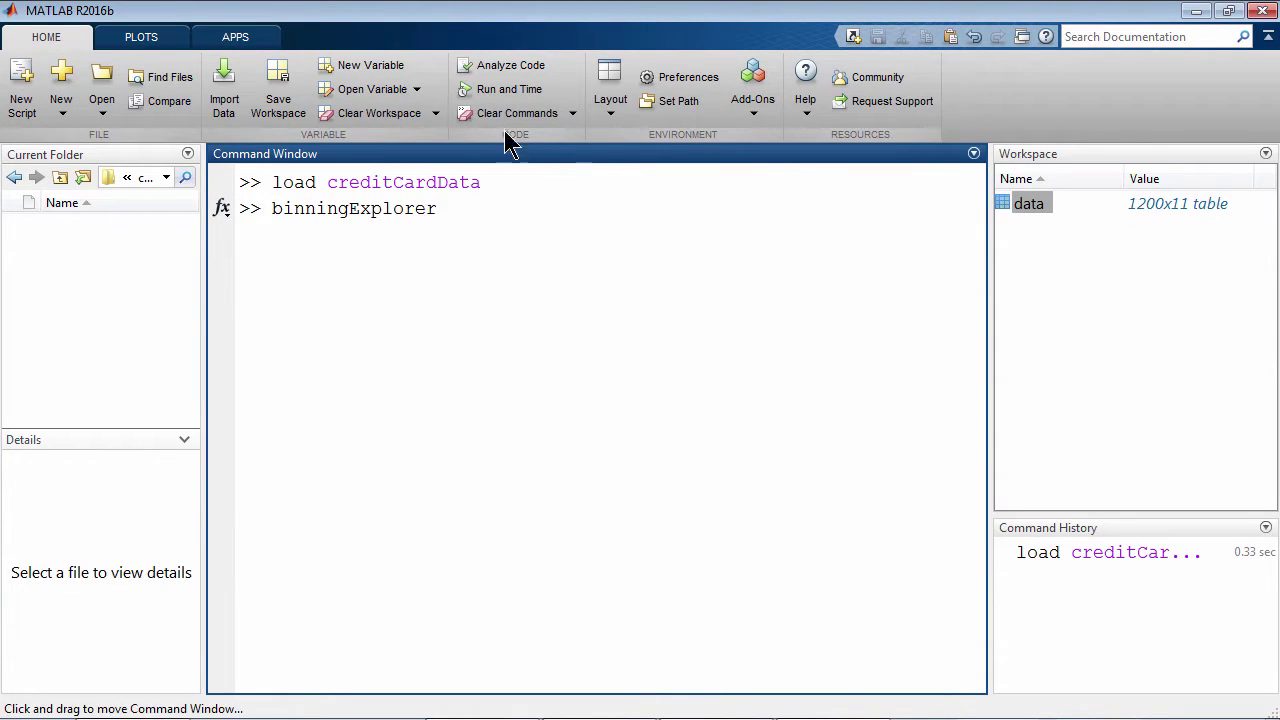
left_click(238, 40)
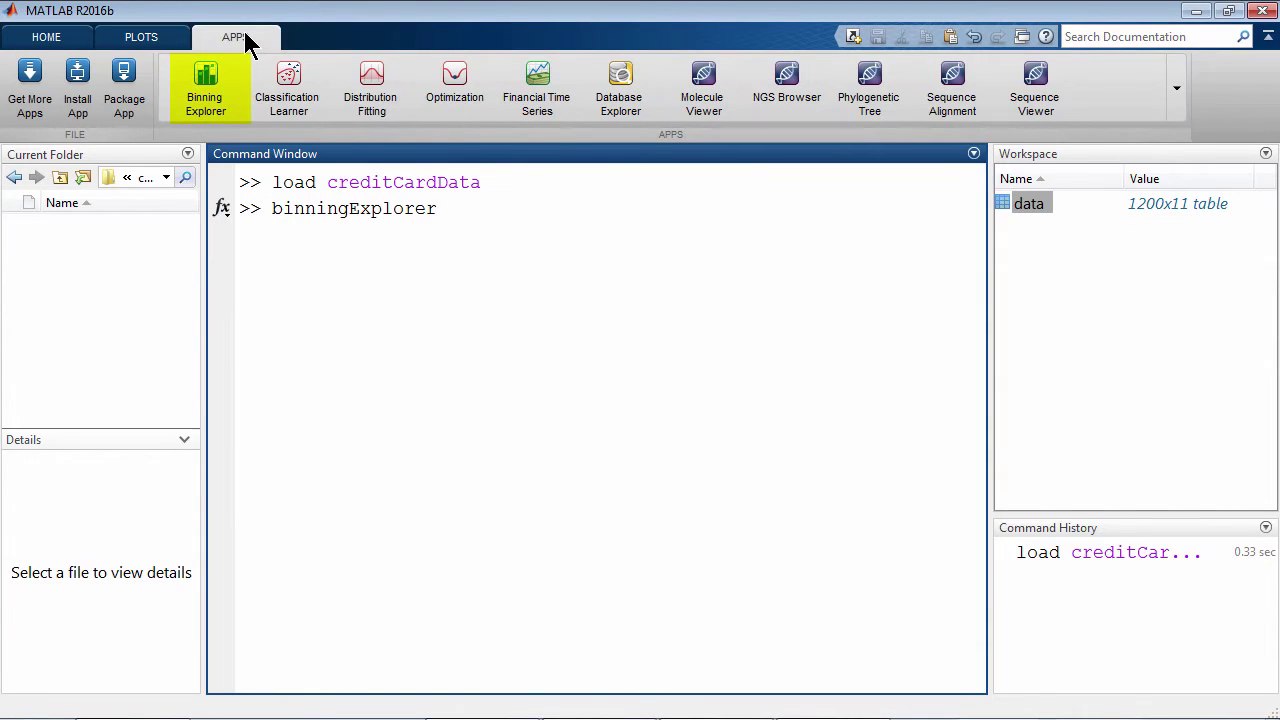
left_click(210, 98)
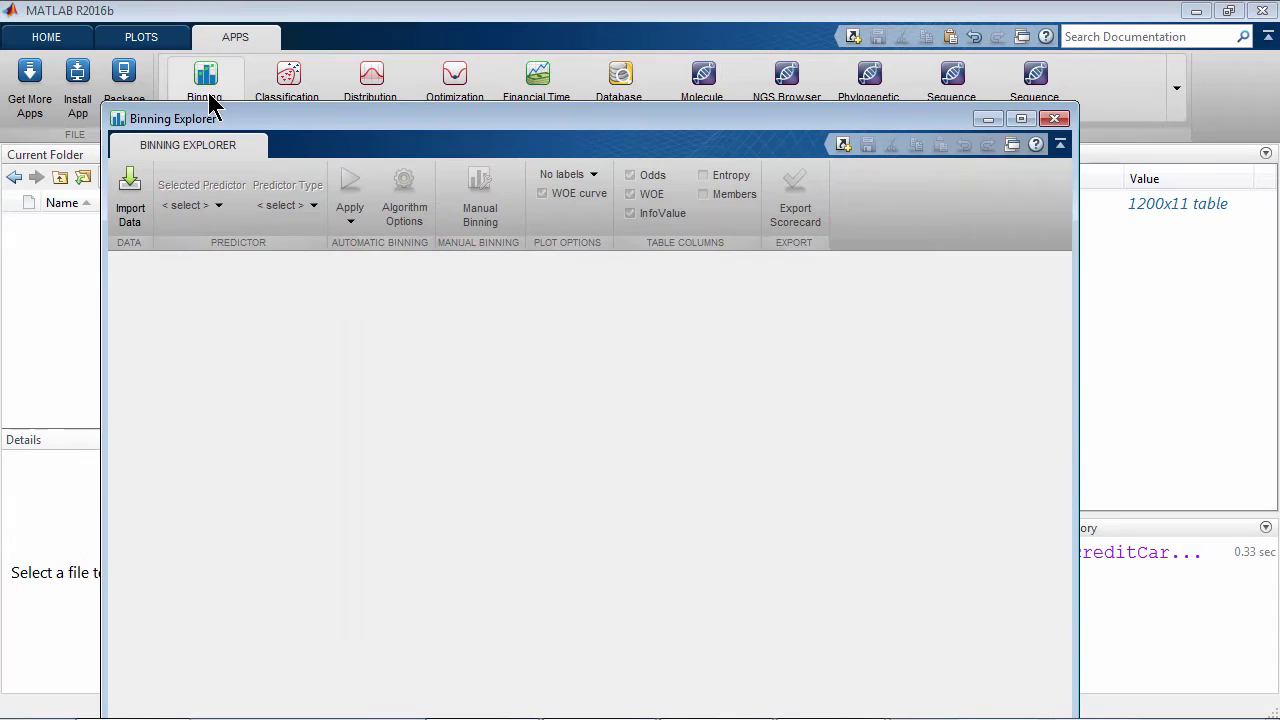
left_click(130, 214)
left_click(162, 200)
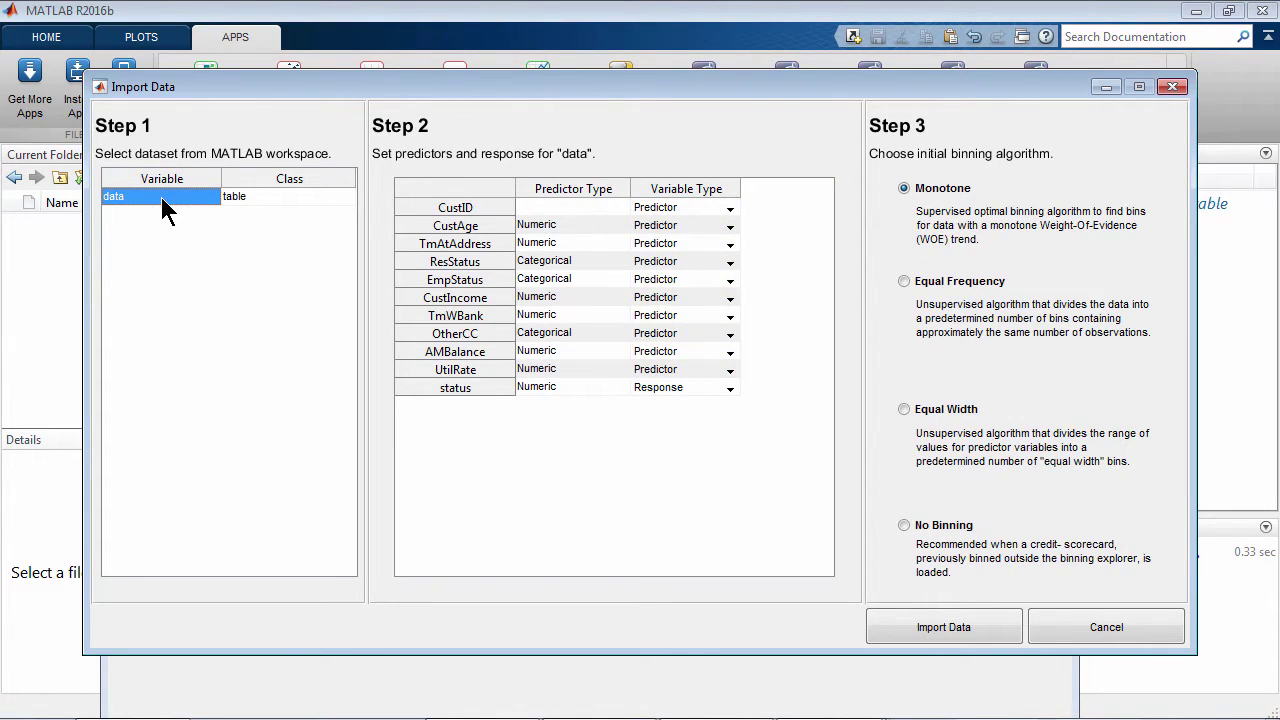
Step: Set CustID to Do not include and try equal-frequency and equal-width initial binning options
left_click(730, 210)
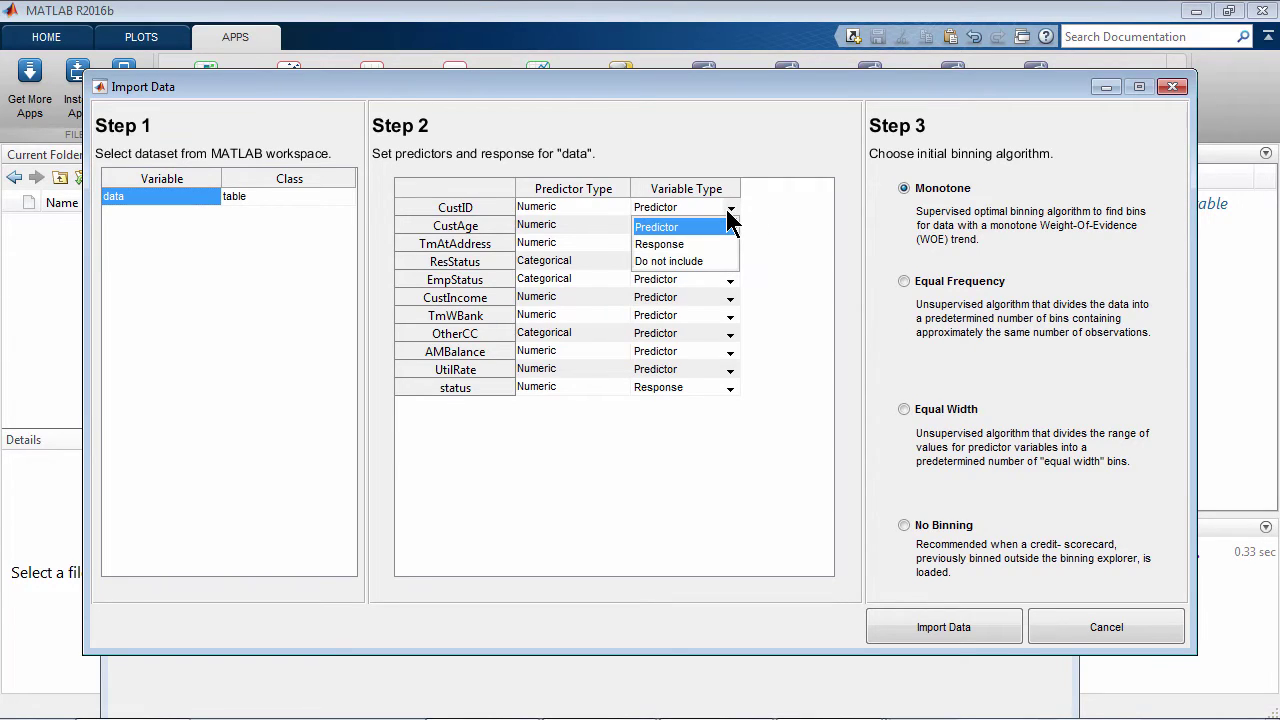
left_click(716, 261)
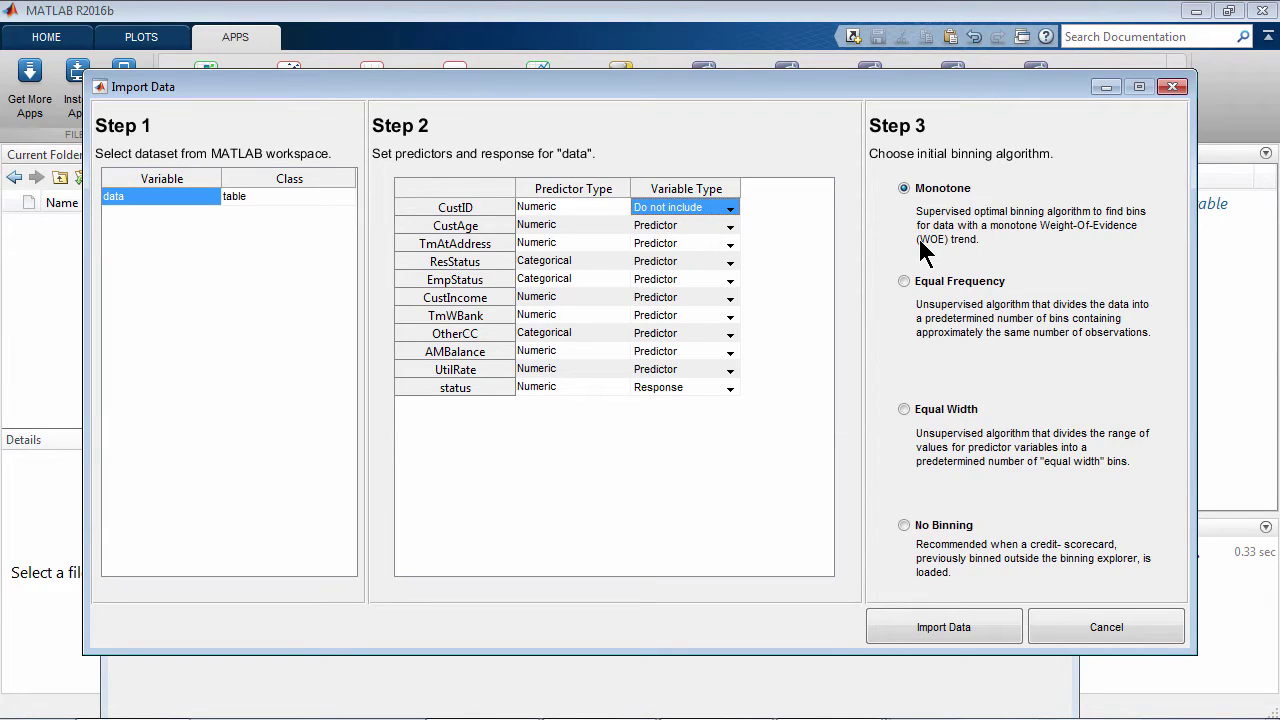
left_click(905, 284)
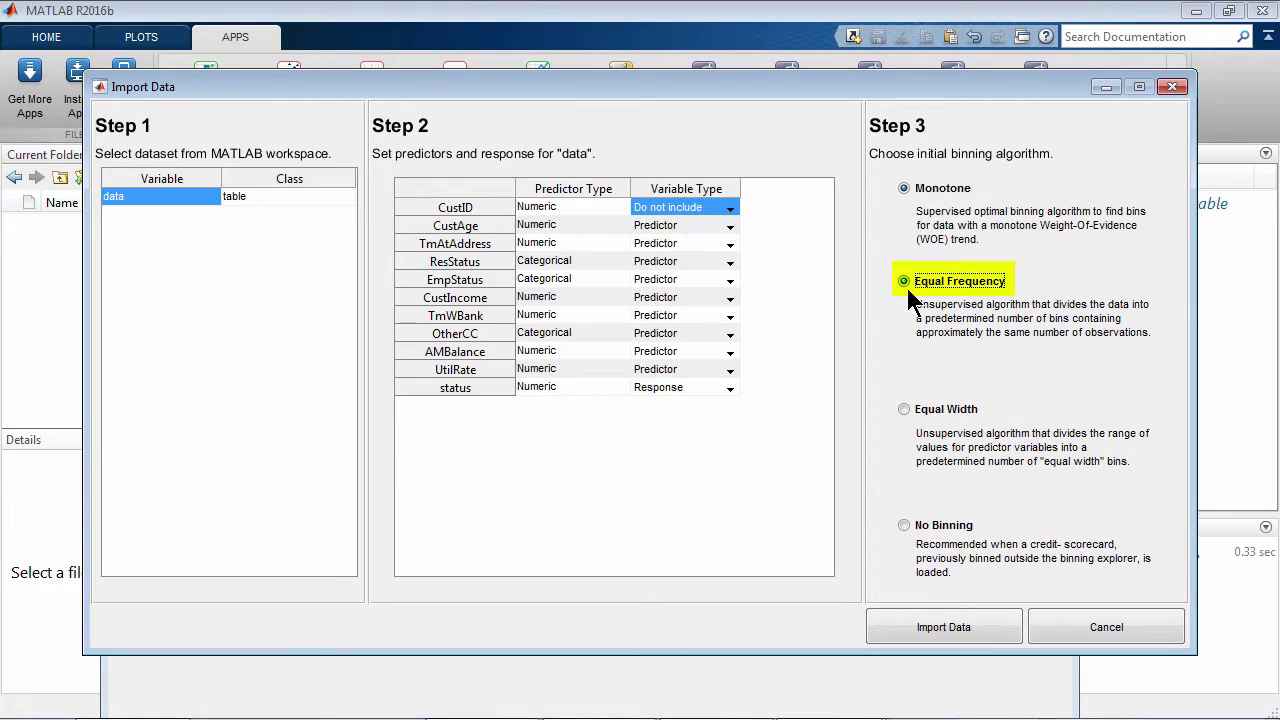
left_click(913, 411)
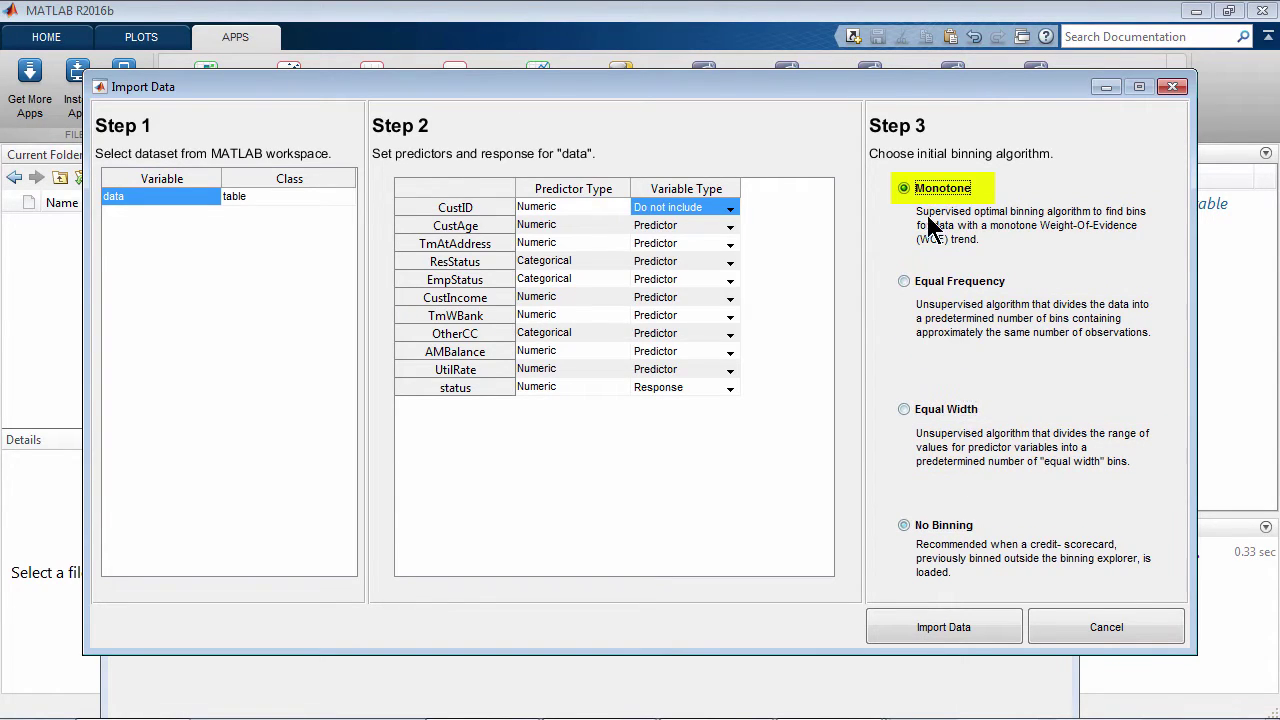
Step: Import the data and maximize the Binning Explorer window to view the overview plots
left_click(943, 627)
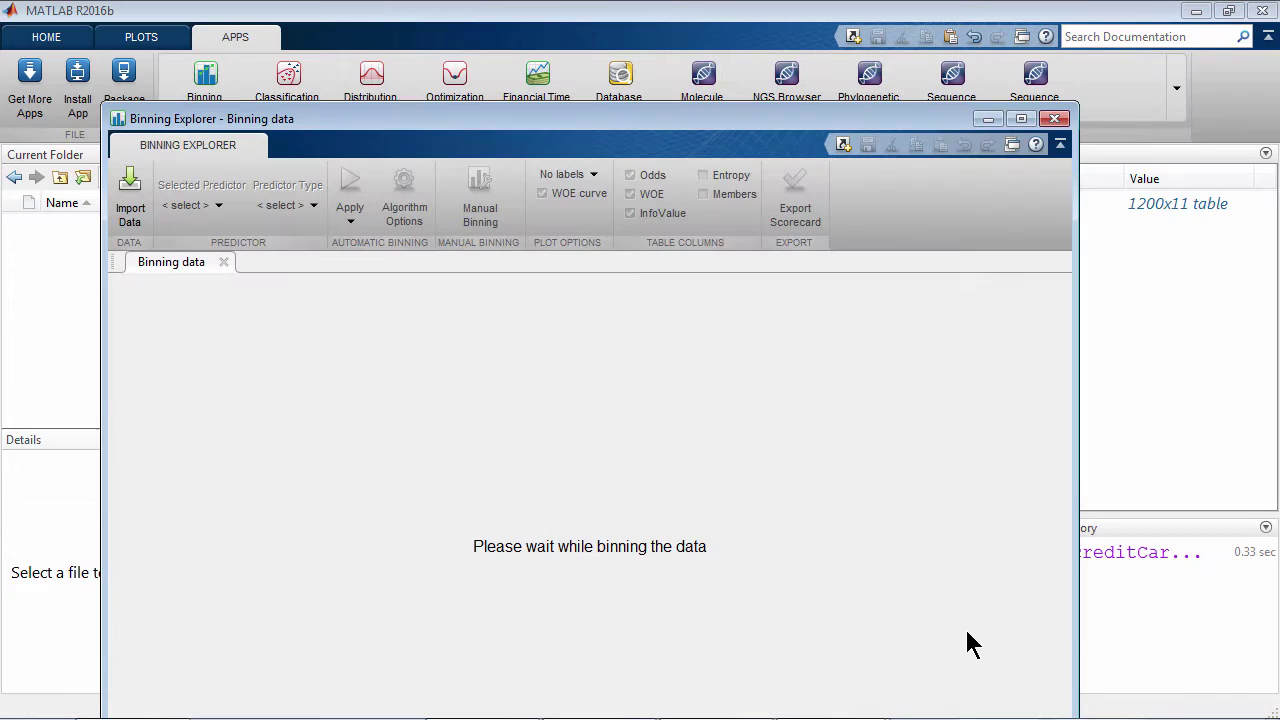
left_click(1027, 122)
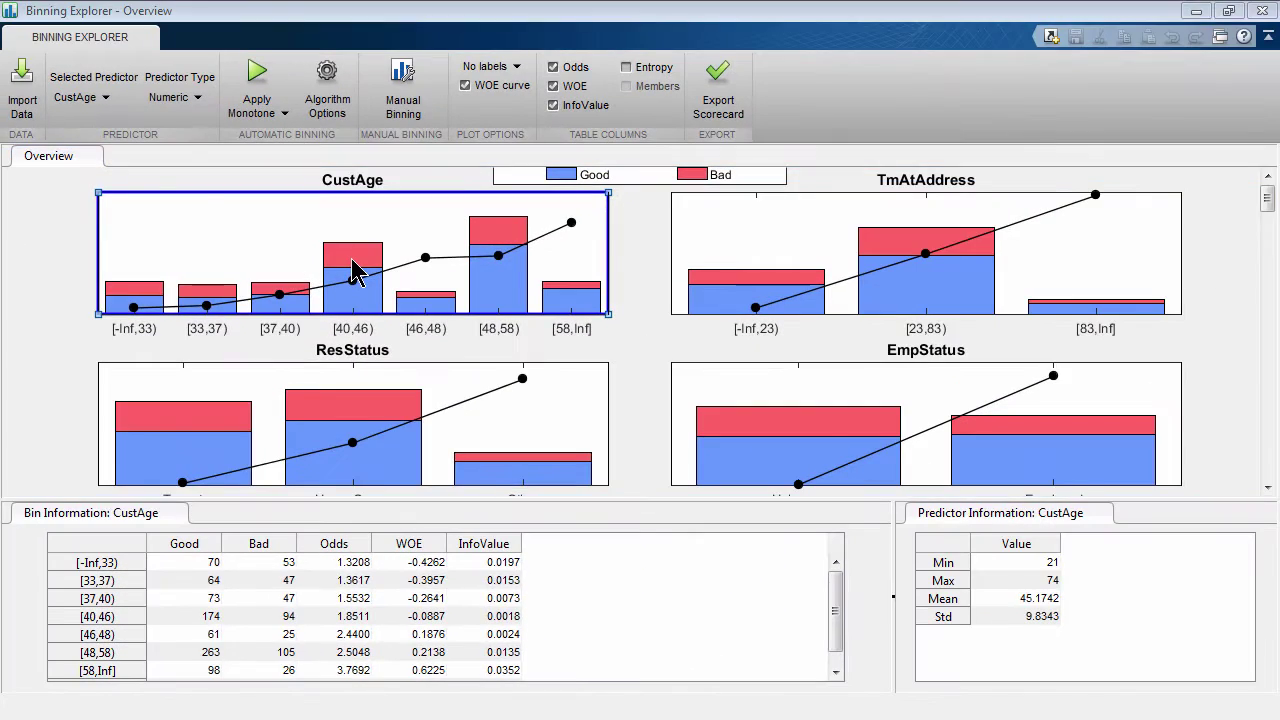
Step: Merge CustAge bins [40,46) and [46,48), then split the result at 44
double_click(352, 268)
left_click(648, 410)
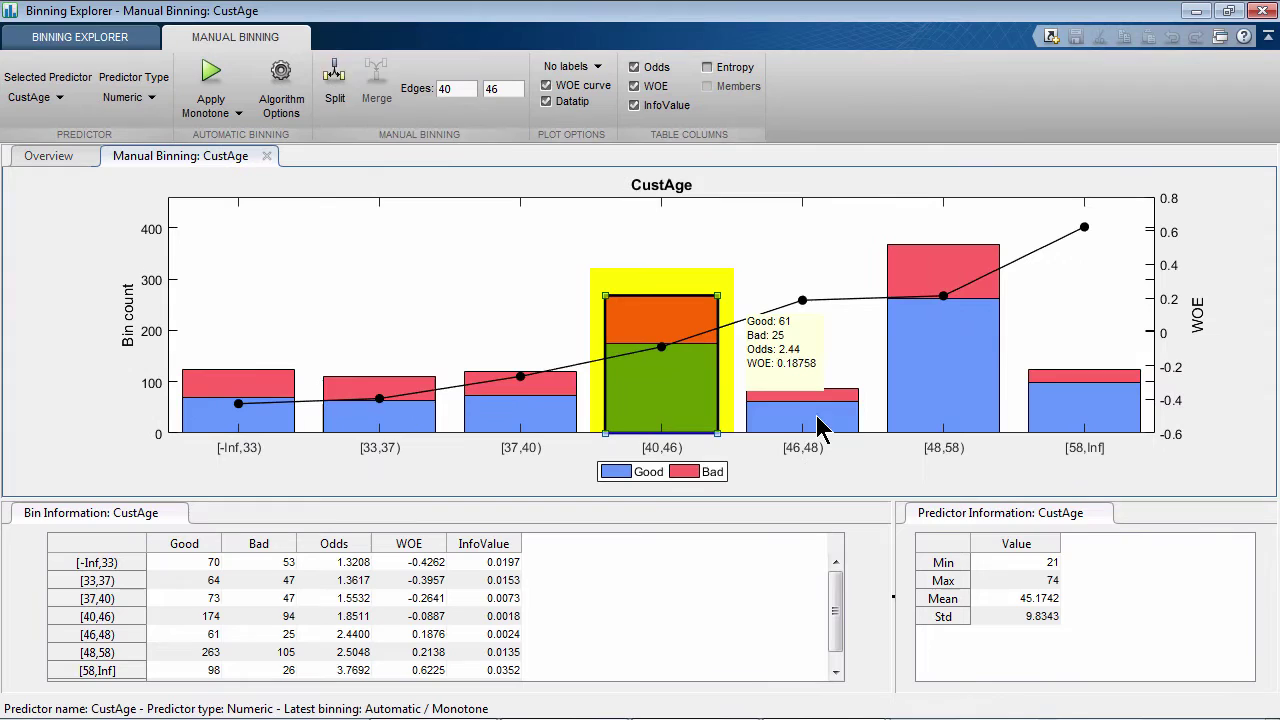
left_click(817, 425, "ctrl")
left_click(376, 85)
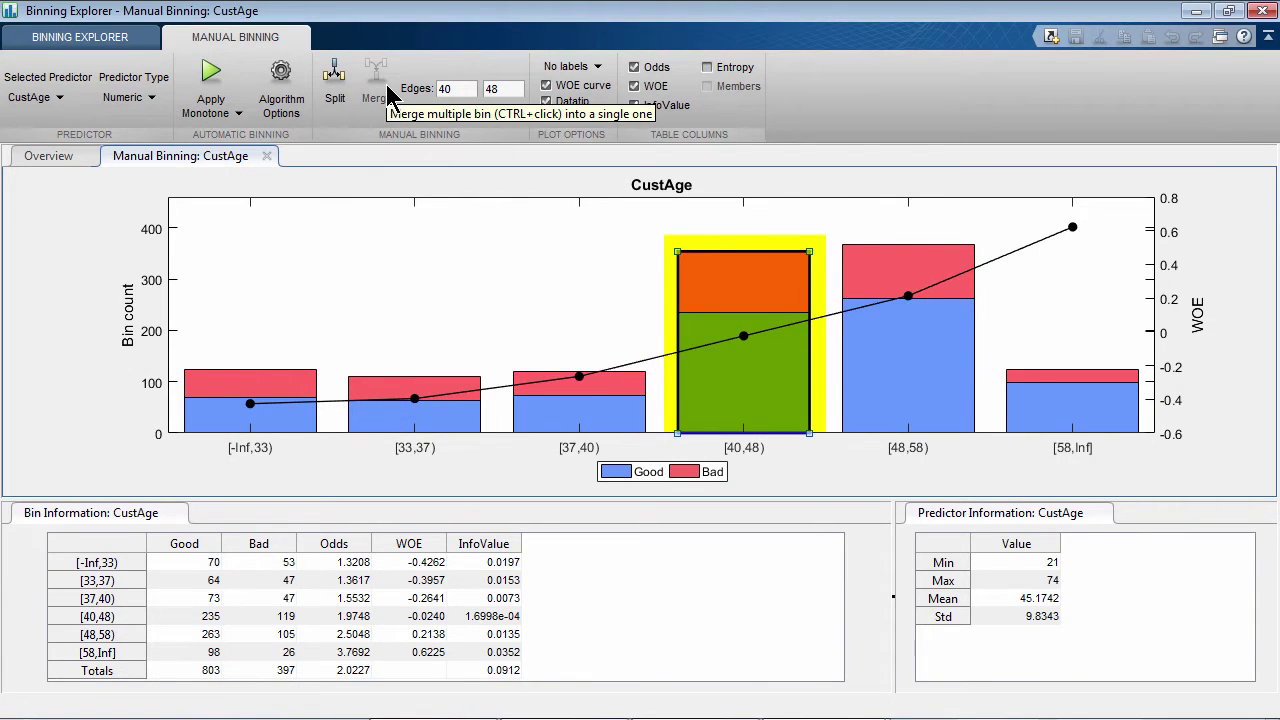
left_click(336, 97)
left_click(750, 575)
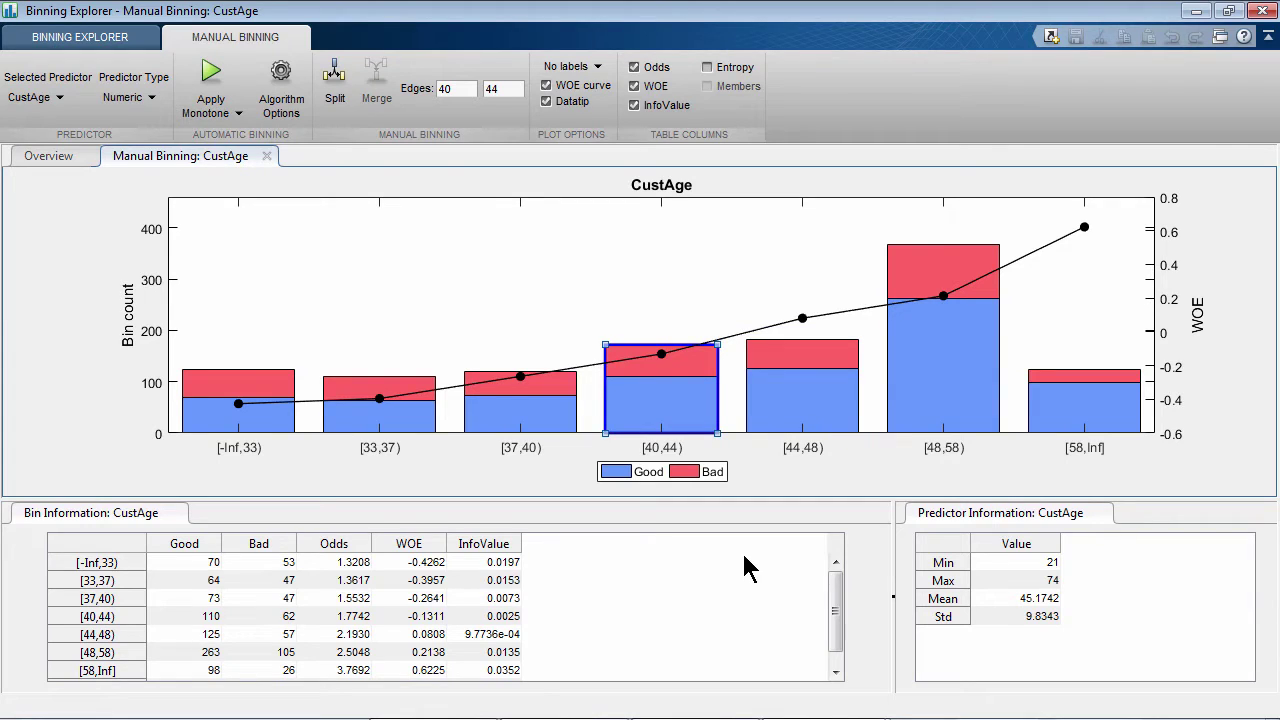
Step: Review bin details for TmAtAddress, ResStatus, EmpStatus and CustIncome from the Overview
left_click(267, 156)
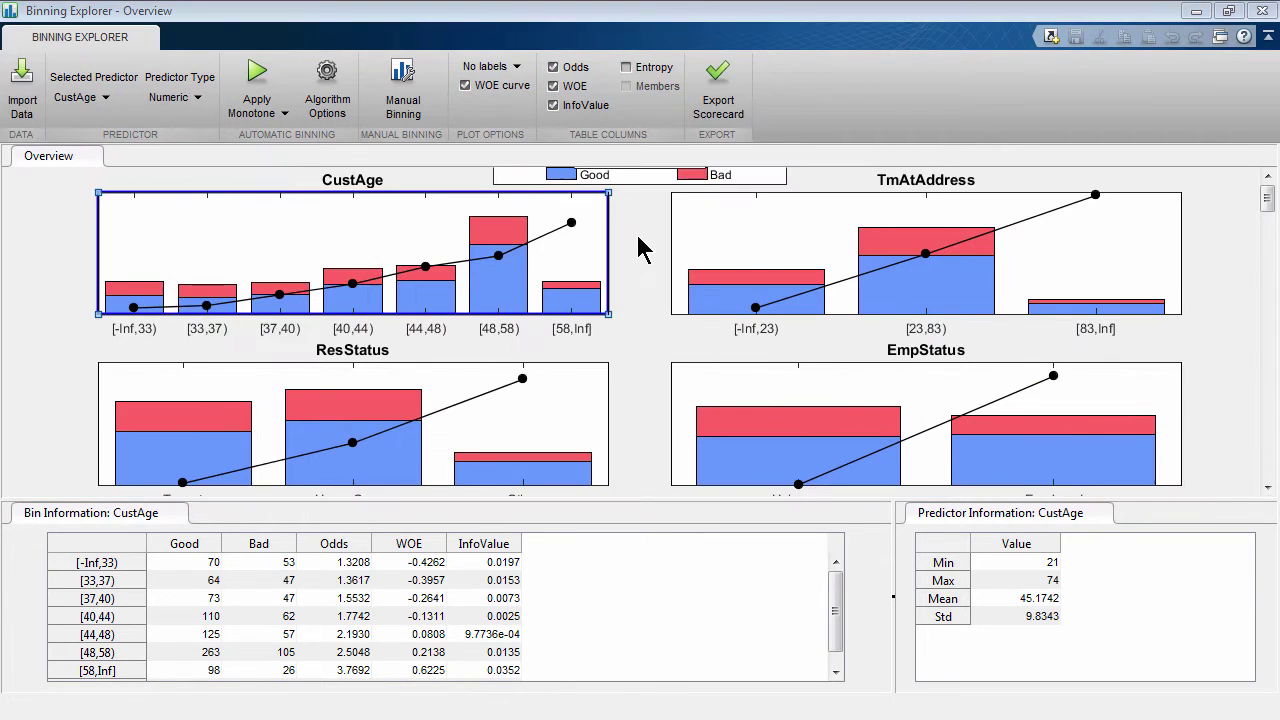
left_click(757, 252)
left_click(502, 452)
left_click(758, 428)
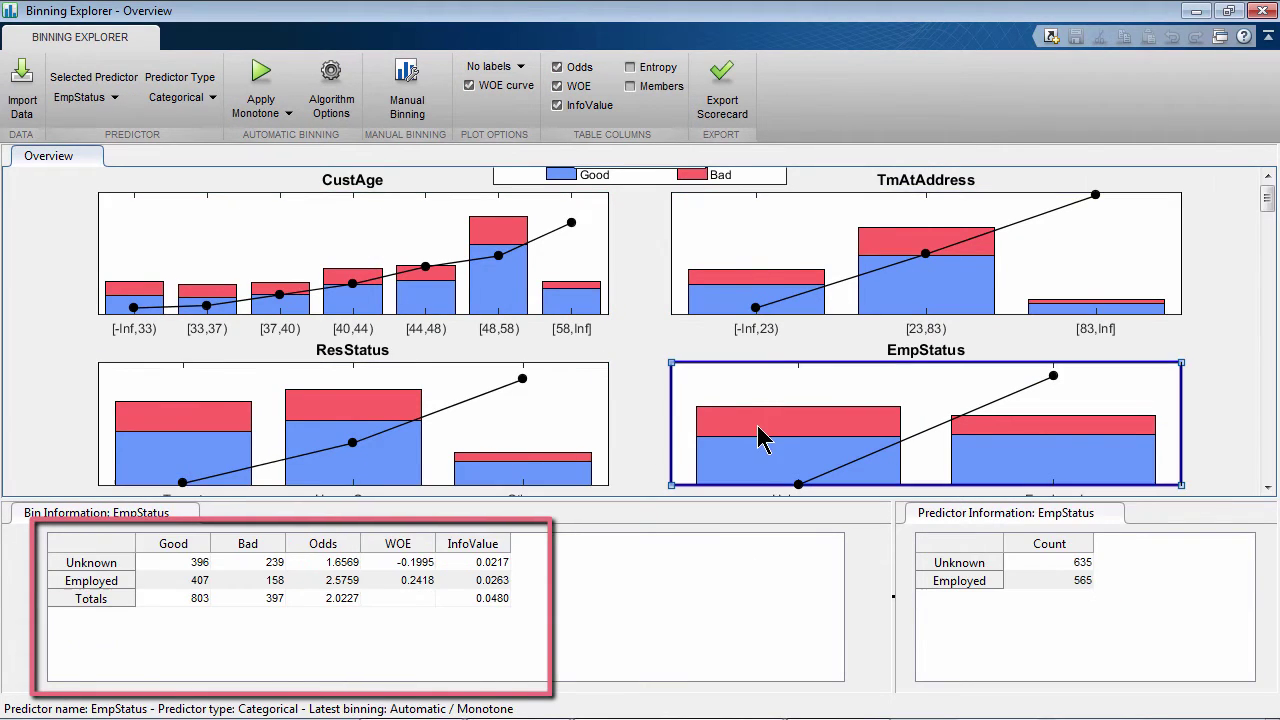
scroll(757, 418, "down", 1)
scroll(757, 418, "down", 2)
left_click(514, 391)
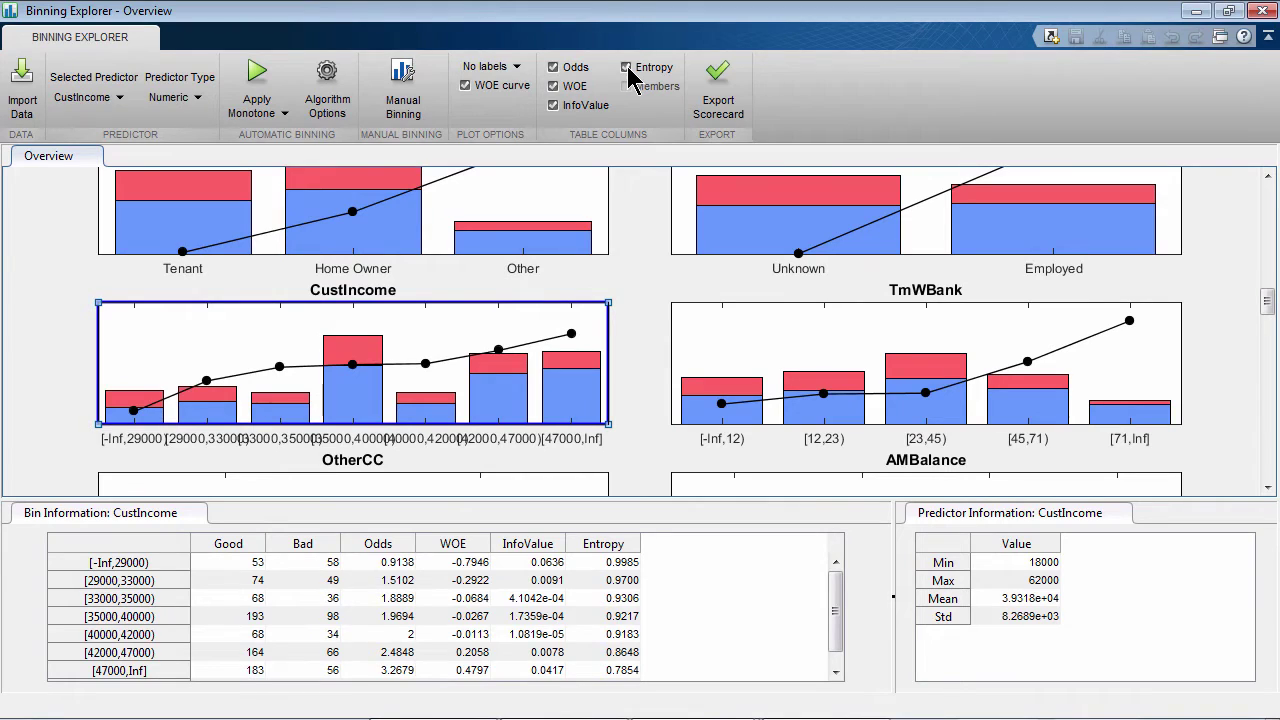
Step: Export the binning as a credit scorecard named sc1
left_click(738, 100)
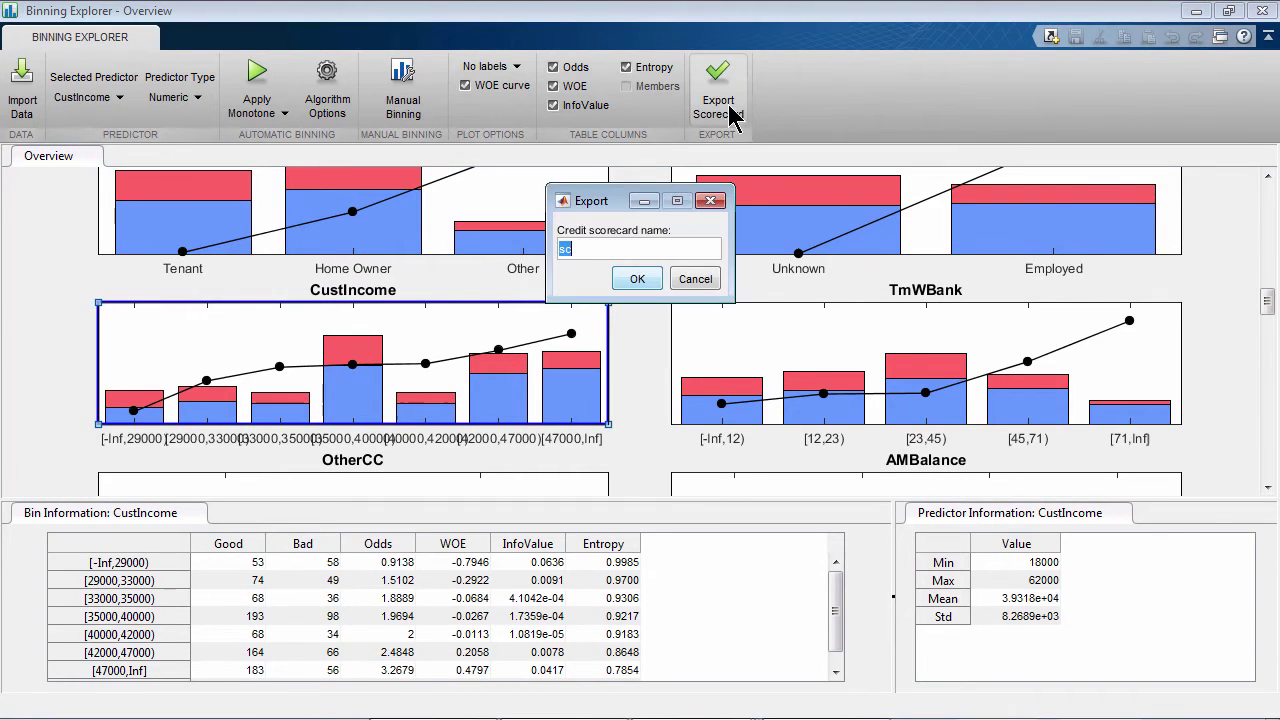
type("sc")
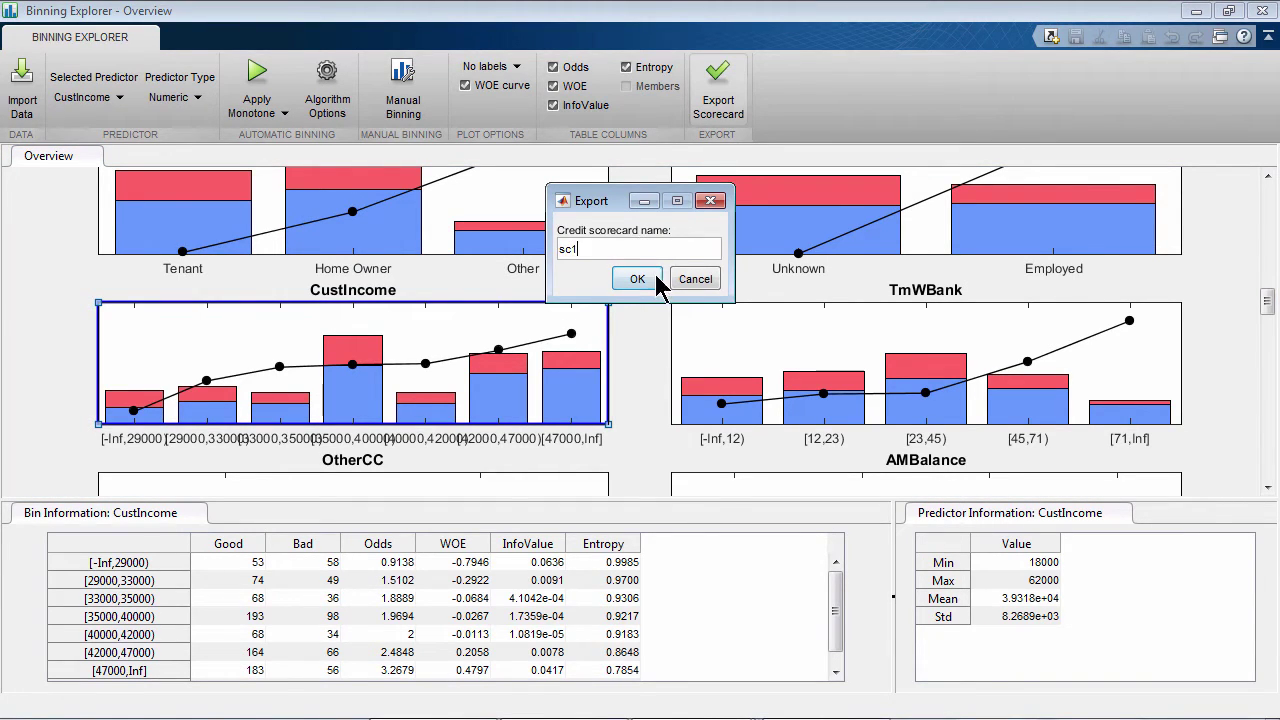
left_click(639, 280)
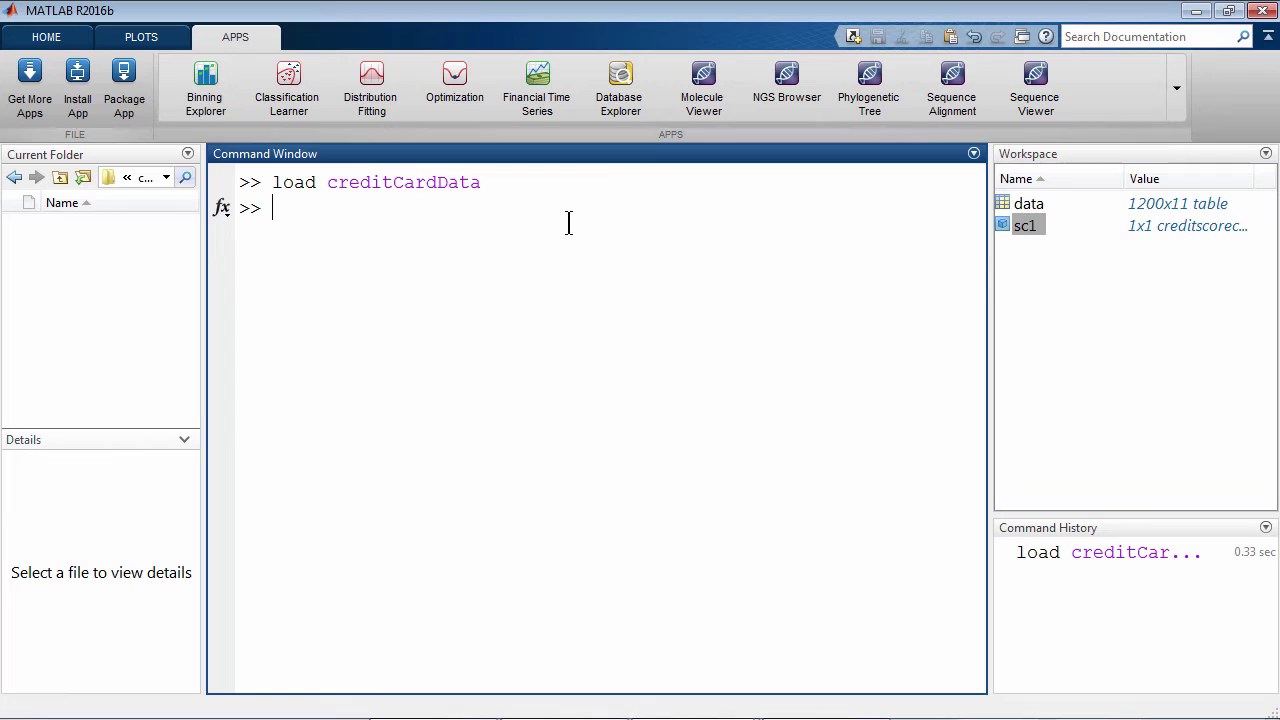
Step: Run methods(sc1), fit the model with sc1 = fitmodel(sc1), and widen the command output
type("methods(sc1)")
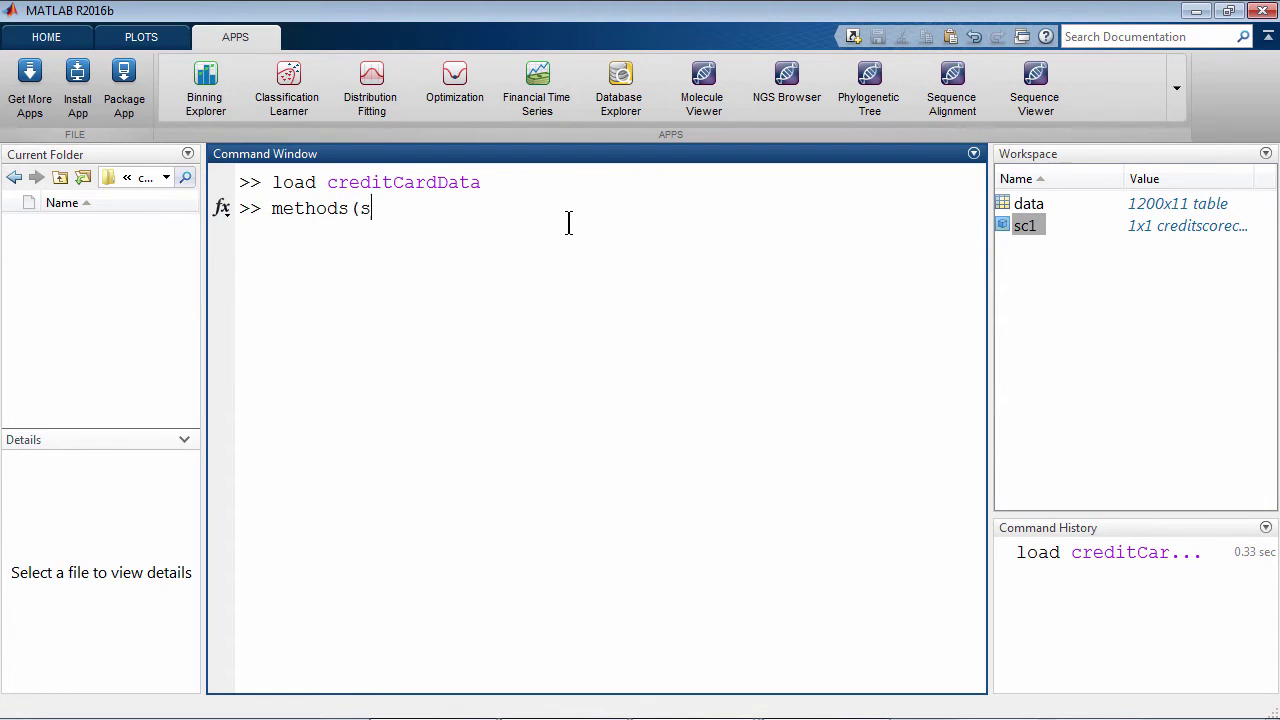
key("Return")
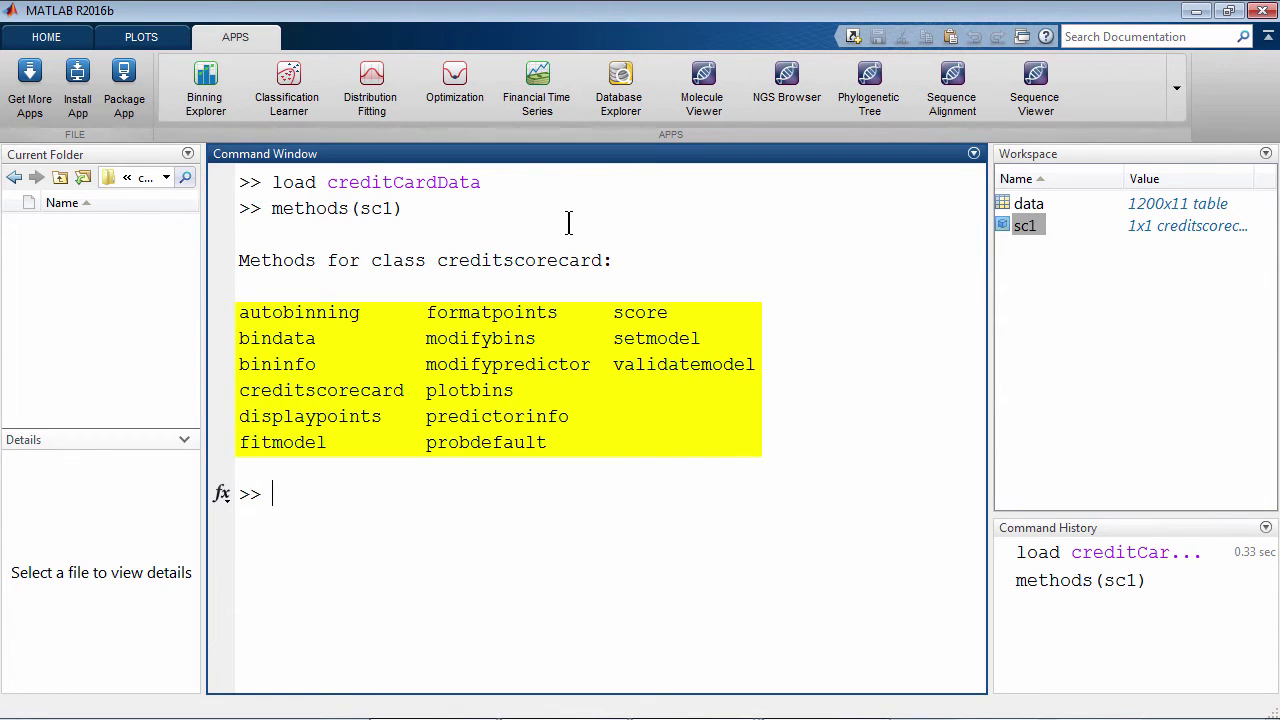
type("s")
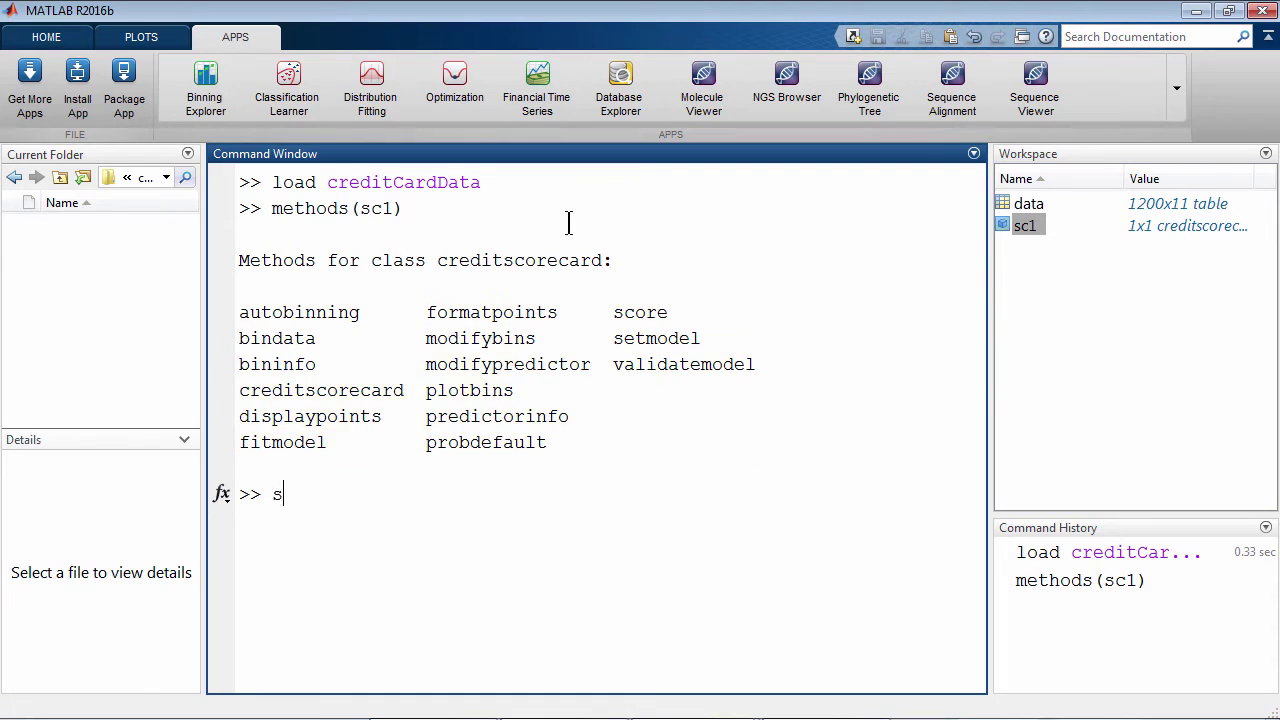
type("c1 = fitmodel(sc1)")
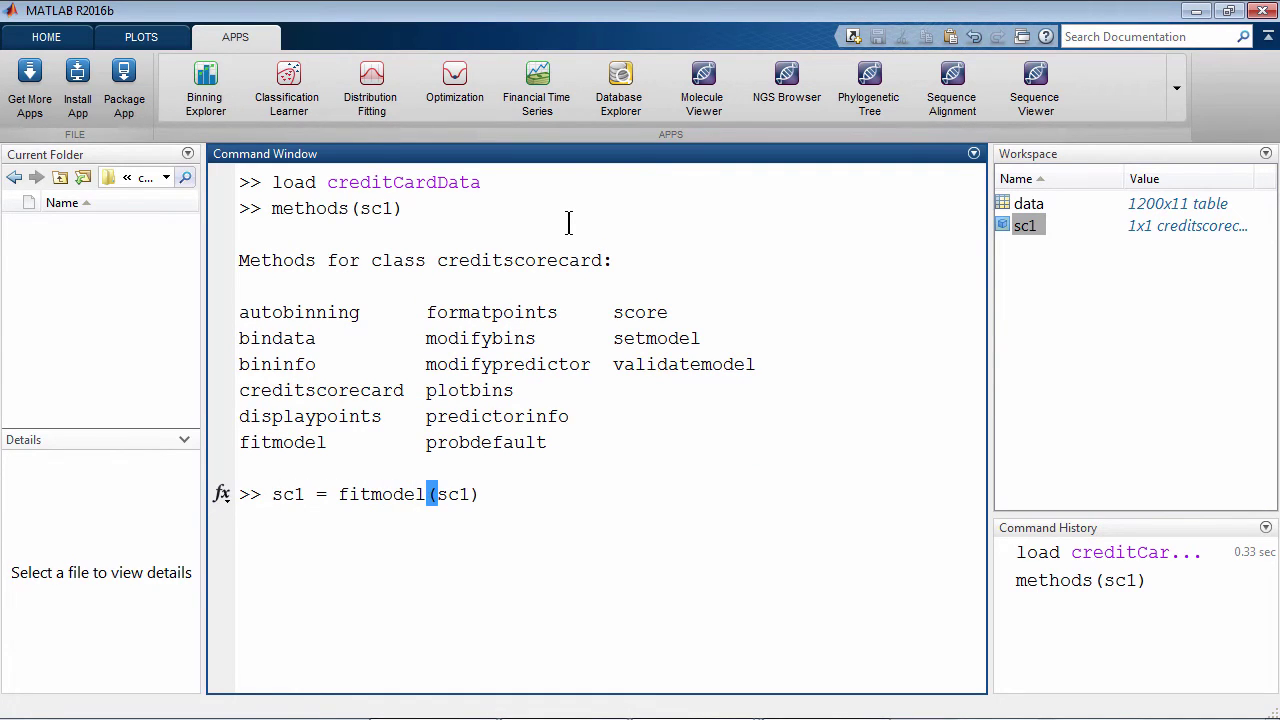
key("Return")
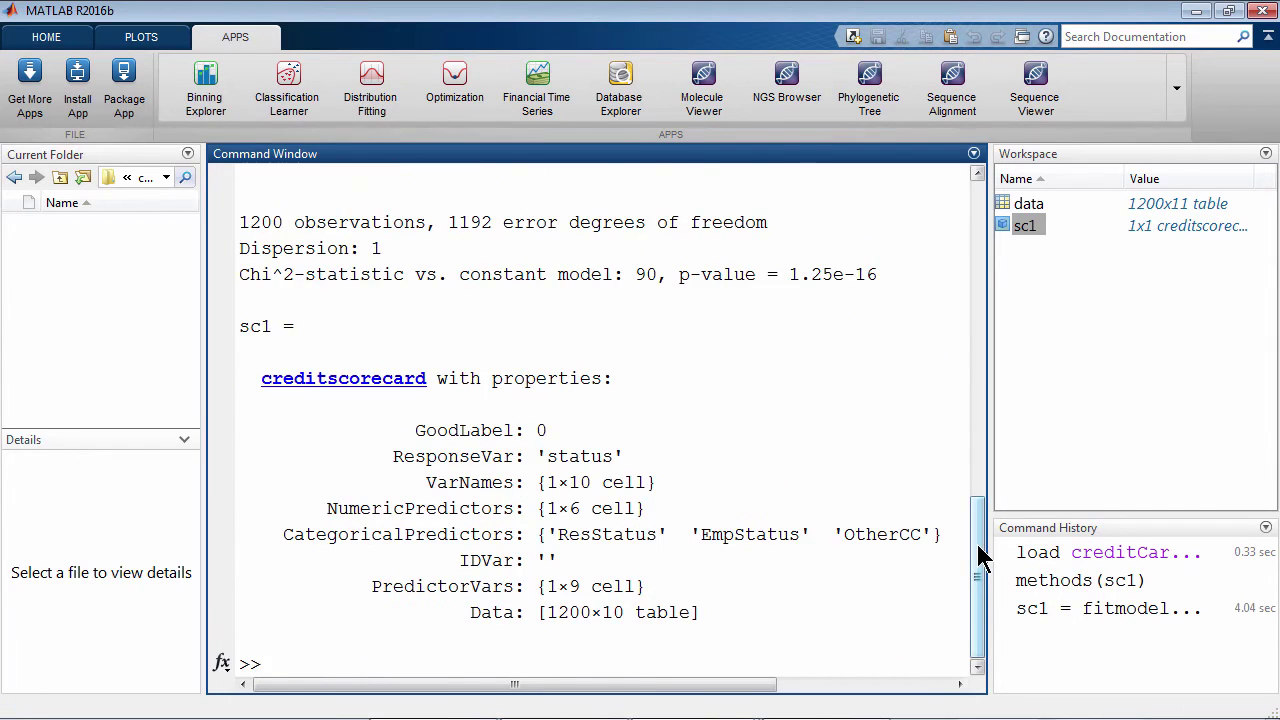
left_click_drag(983, 560, 999, 408)
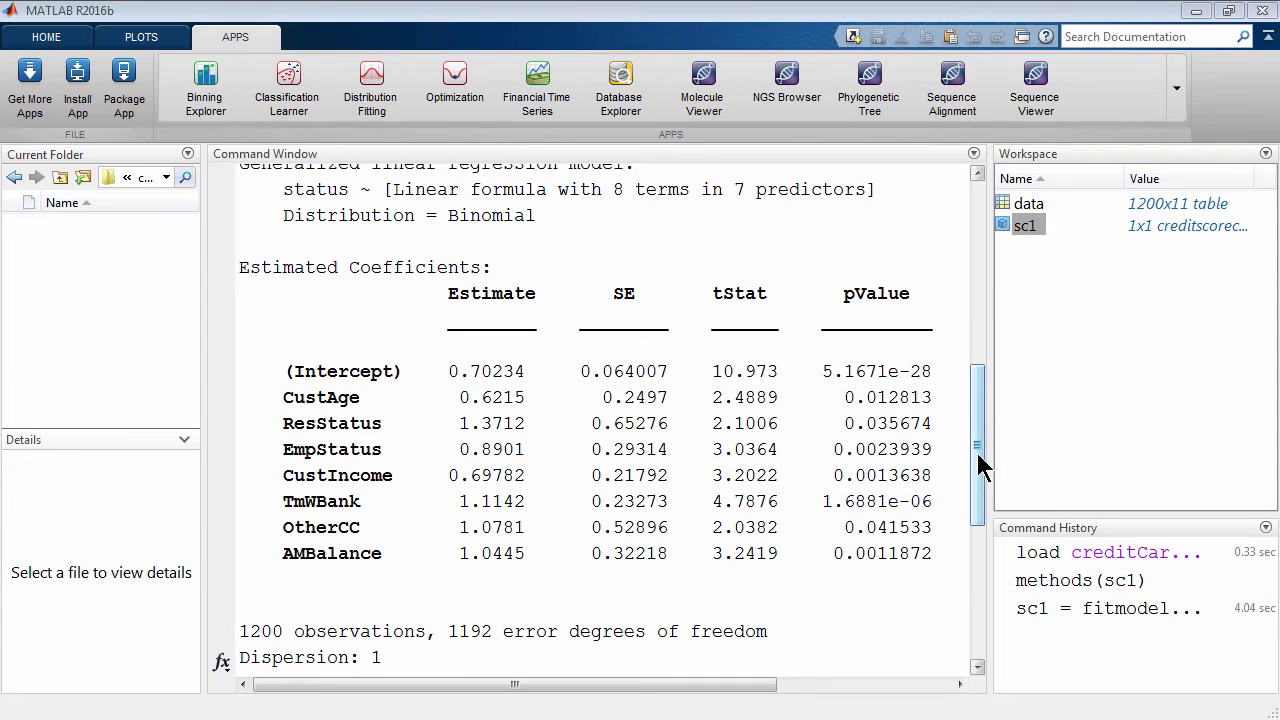
left_click_drag(980, 465, 980, 605)
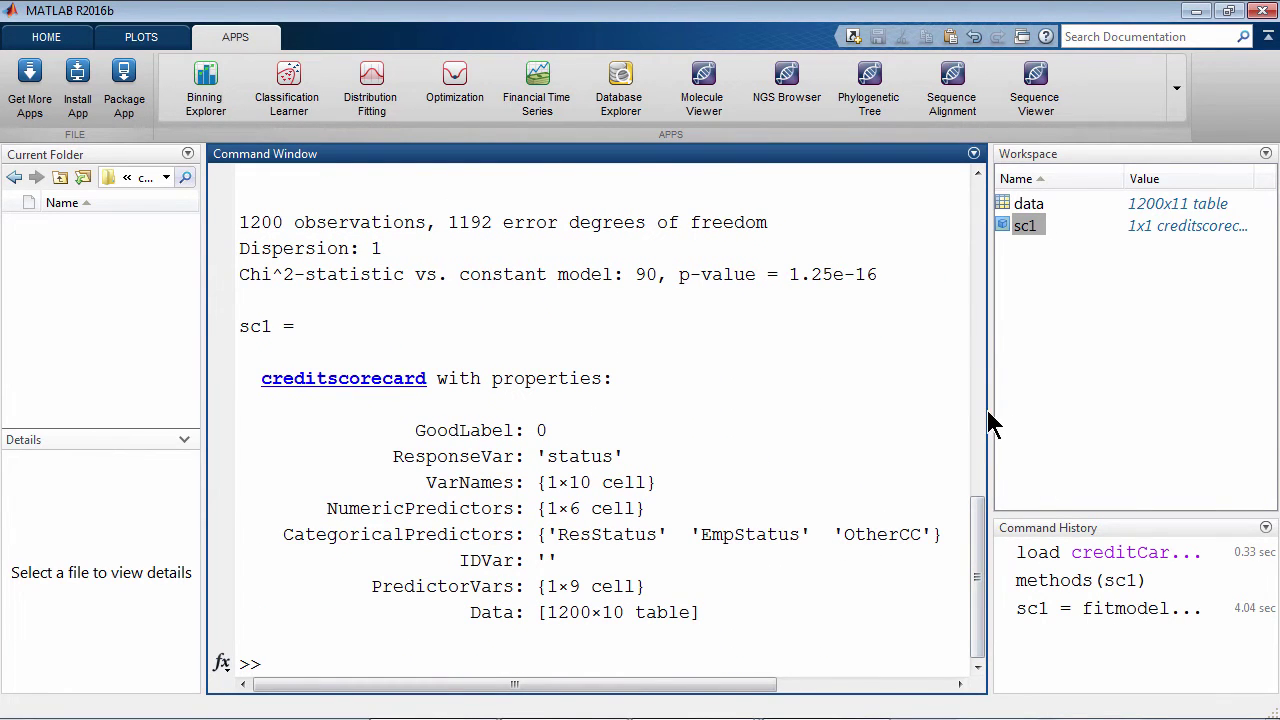
left_click_drag(992, 409, 1118, 400)
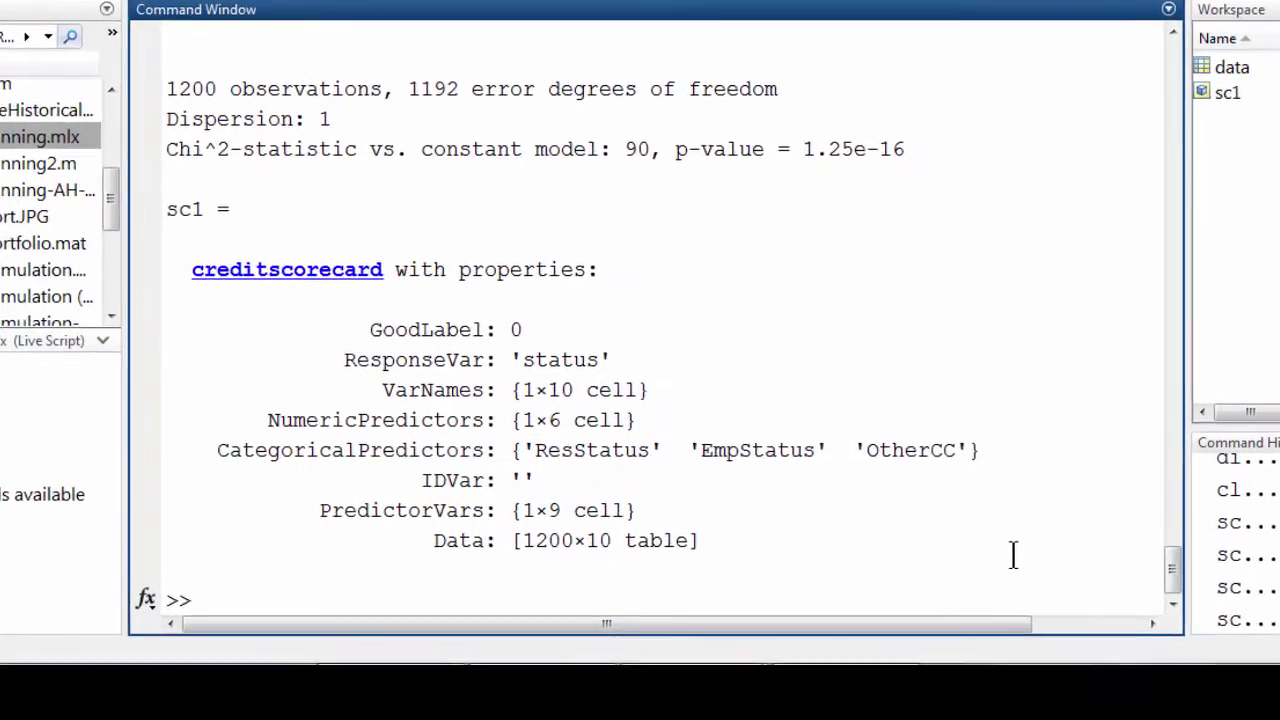
Step: Scale sc1 points to 500 at odds 2 with PDO 50, then run displaypoints(sc1)
type("sc1 = formatpoints(sc1,'PointsOddsAndPDO',[500 2 50],'Round','AllPoints')")
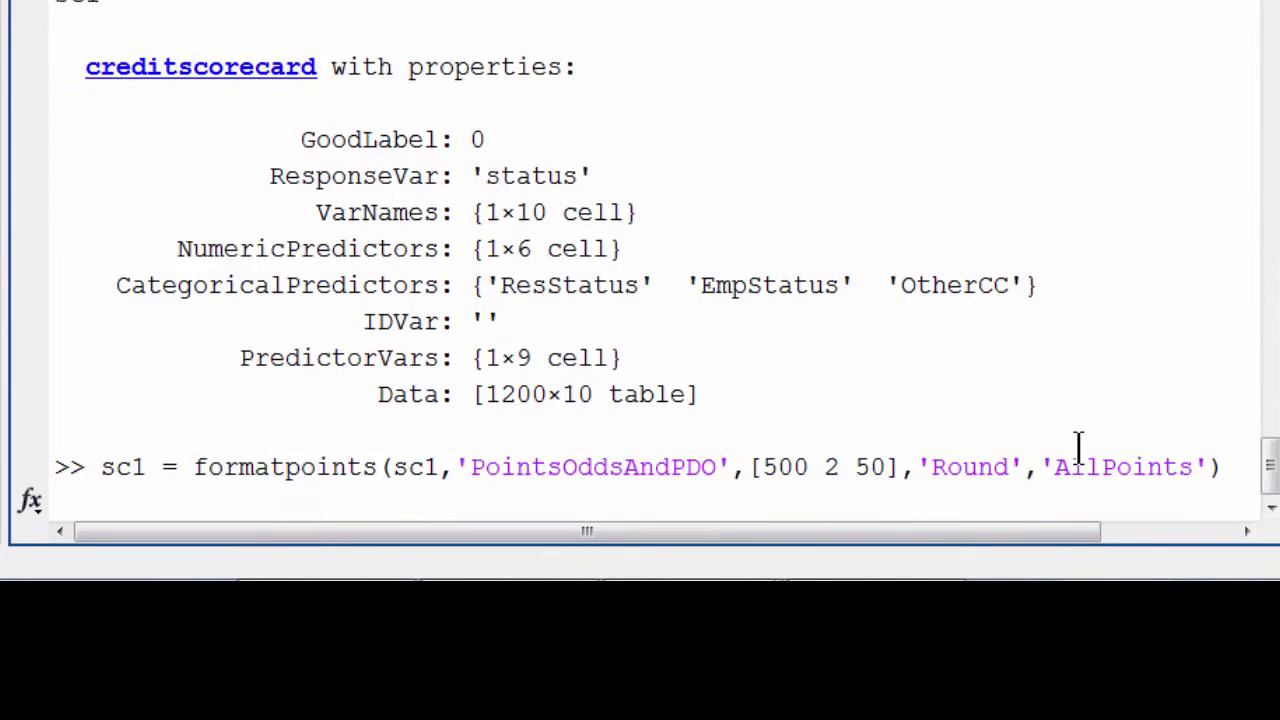
key("Return")
type("displaypoints(sc1)")
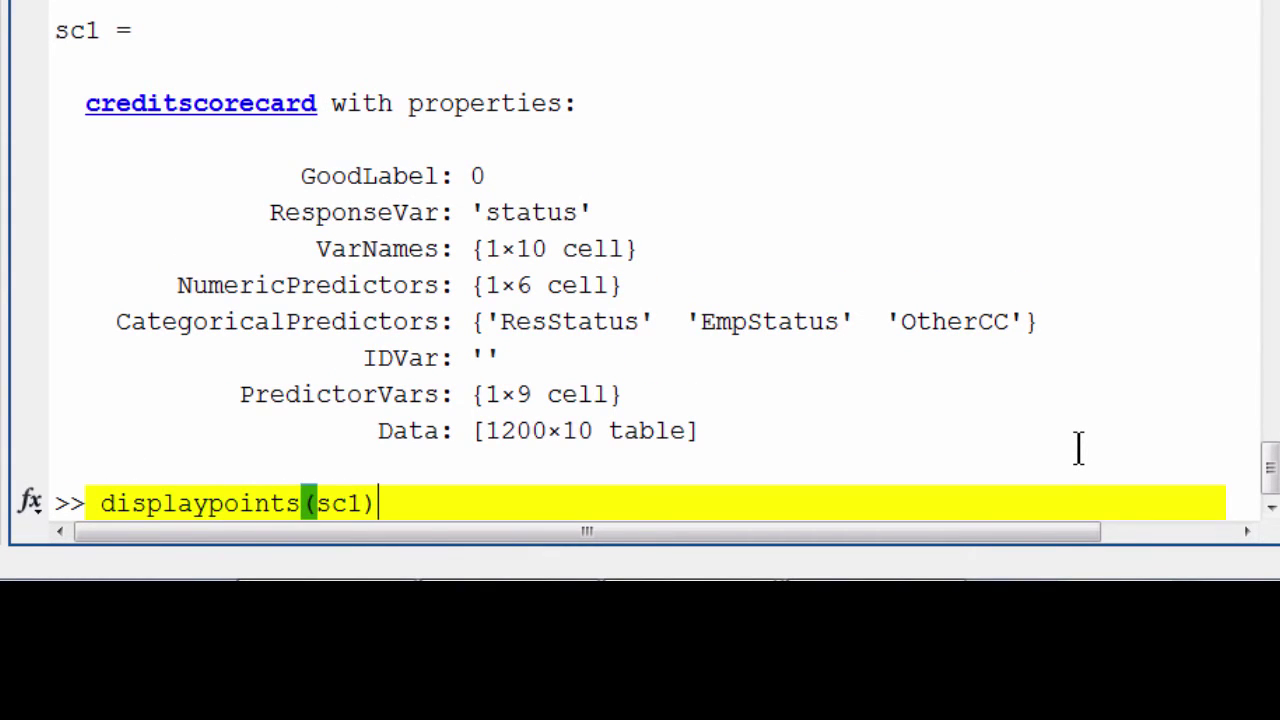
key("Return")
scroll(1078, 448, "up", 10)
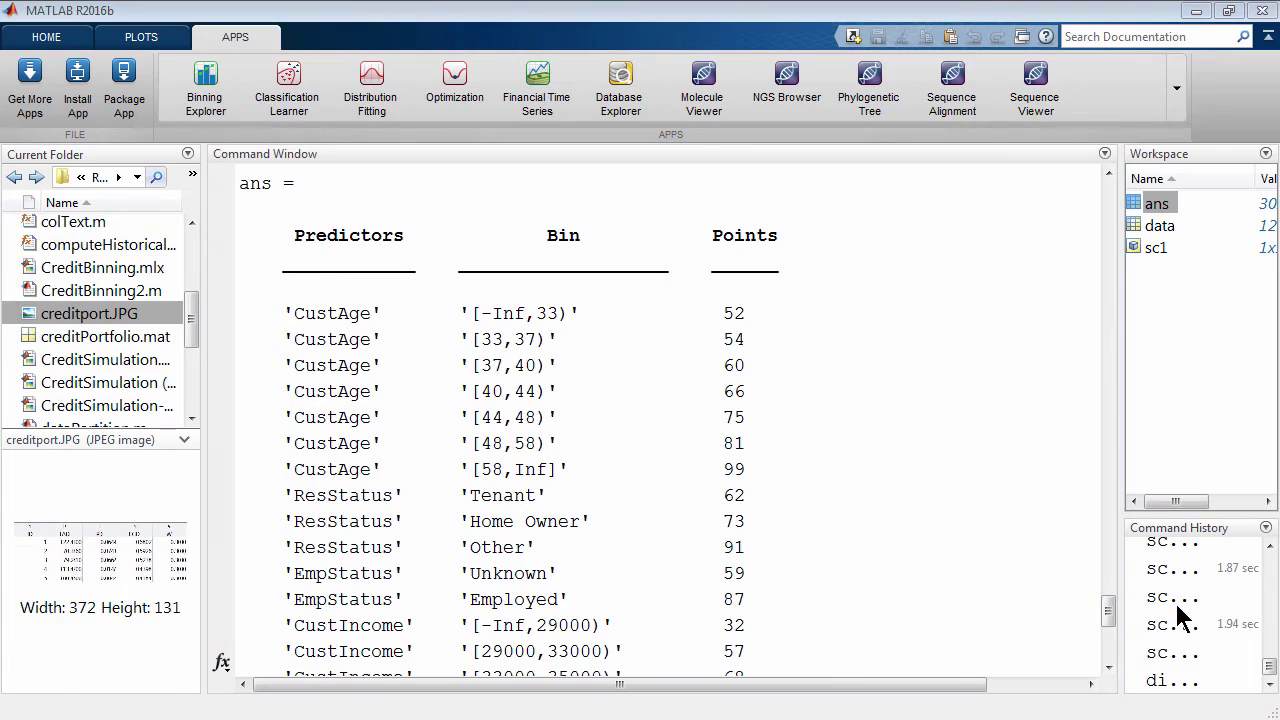
left_click_drag(1109, 612, 1118, 672)
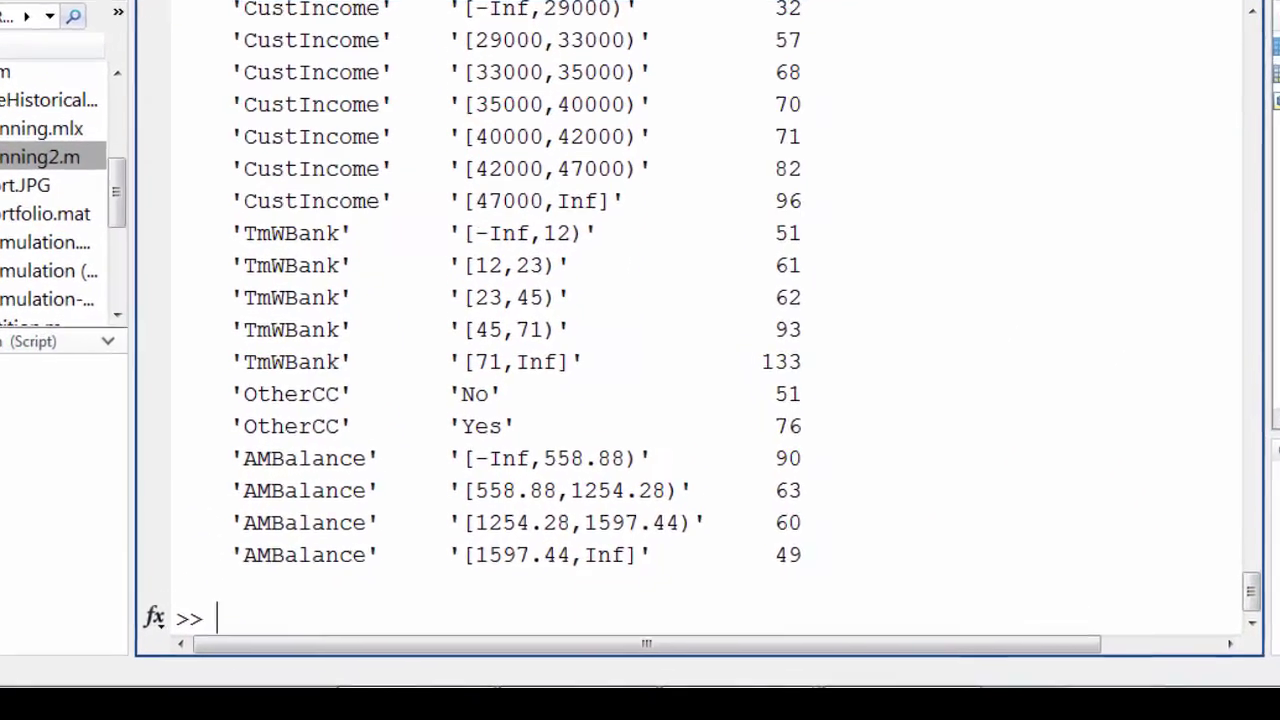
Step: Compute Scores and Points with [Scores, Points] = score(sc1);
type("[Scores")
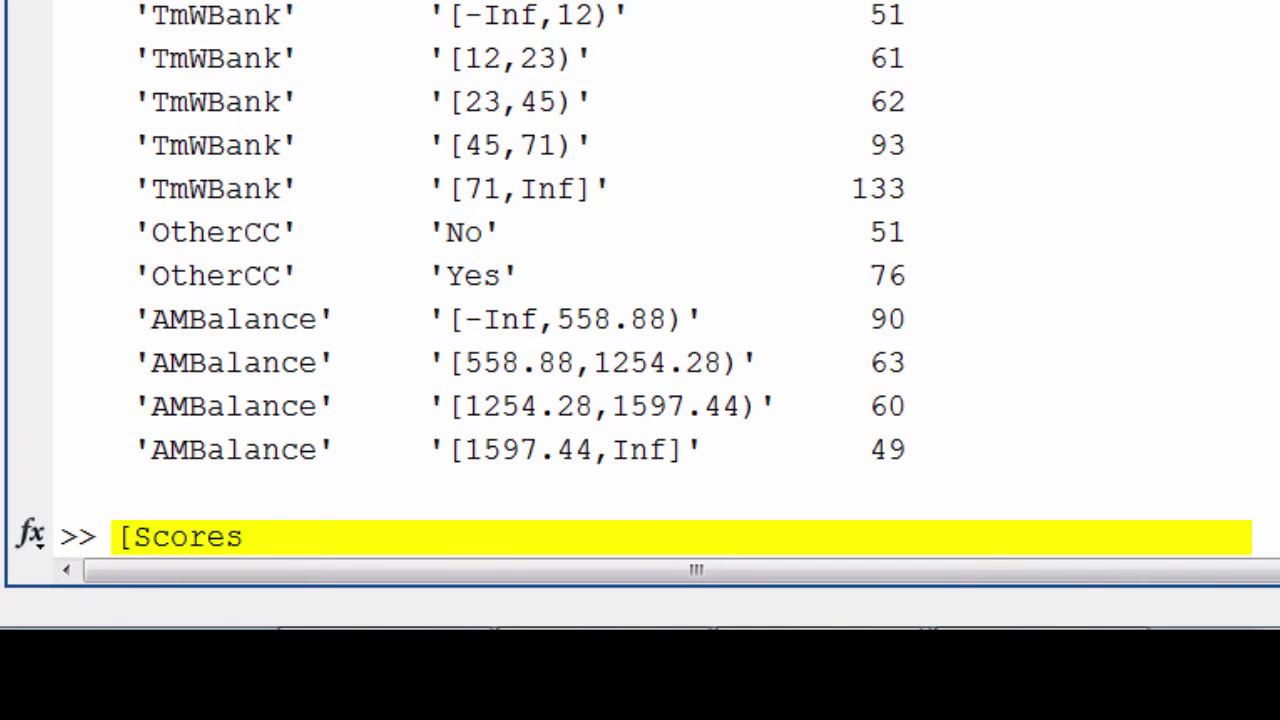
type(", Points] = sc")
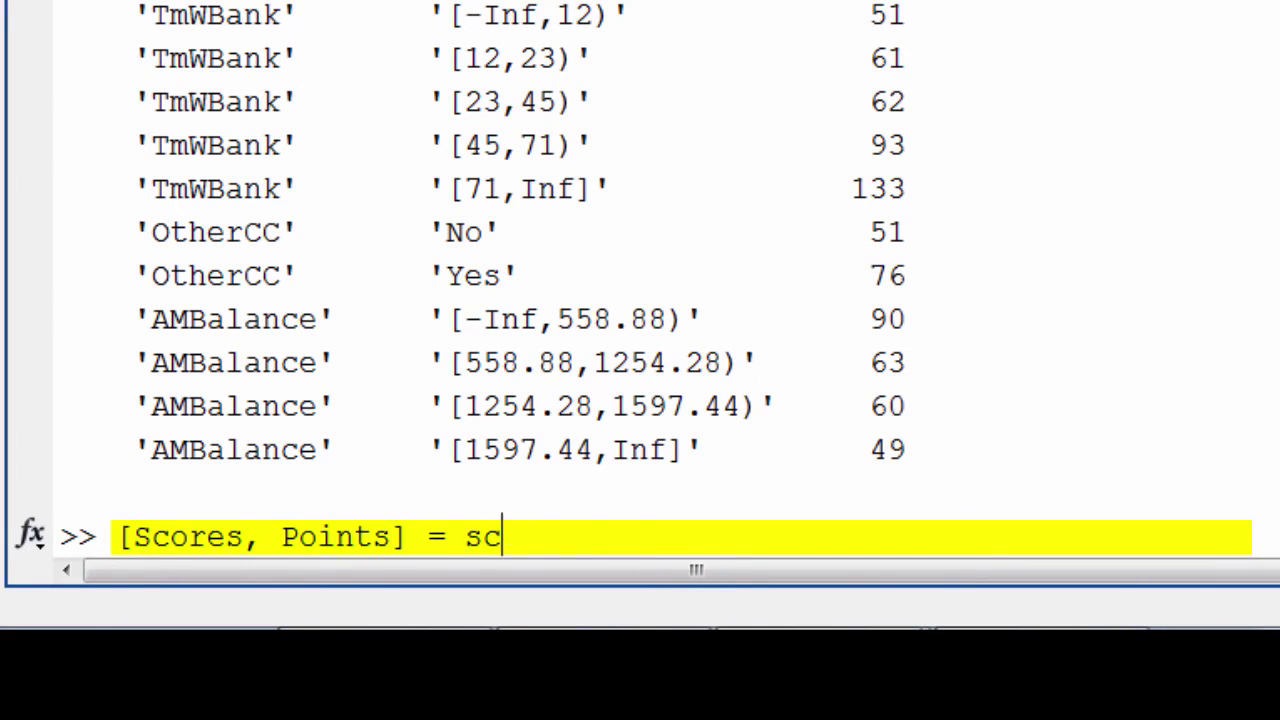
type("ore(sc1)")
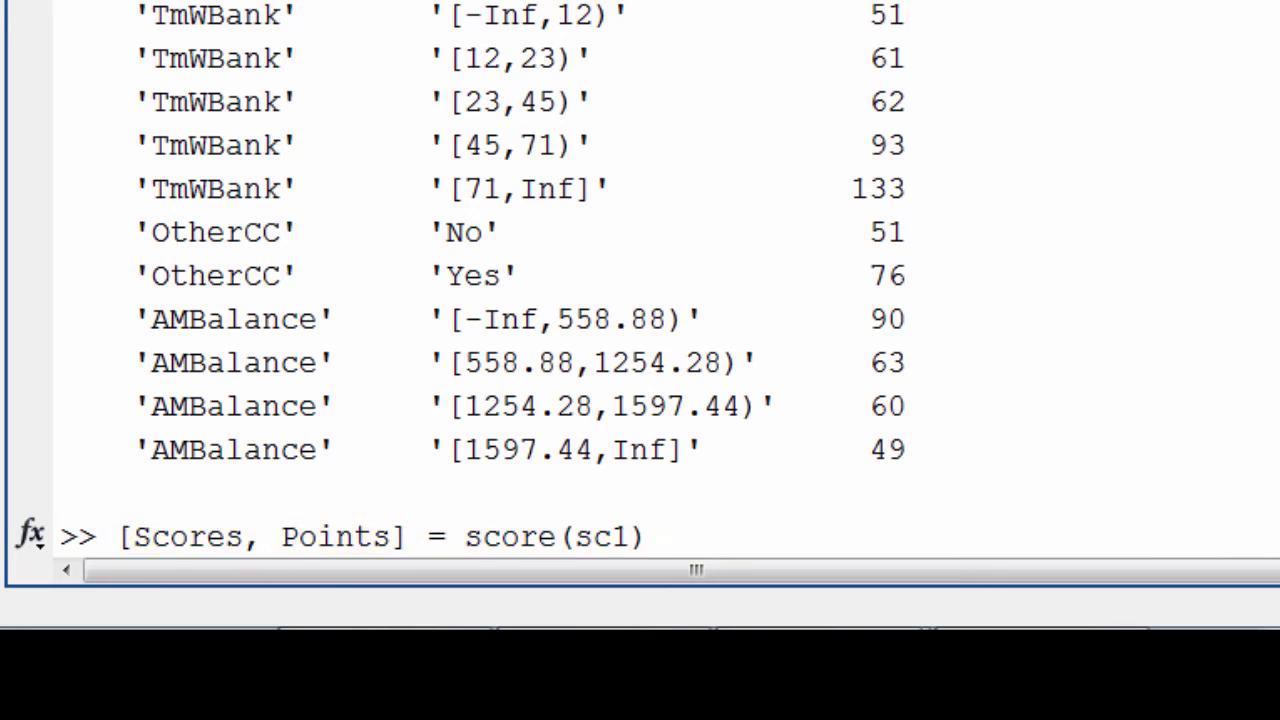
type(";")
key("Return")
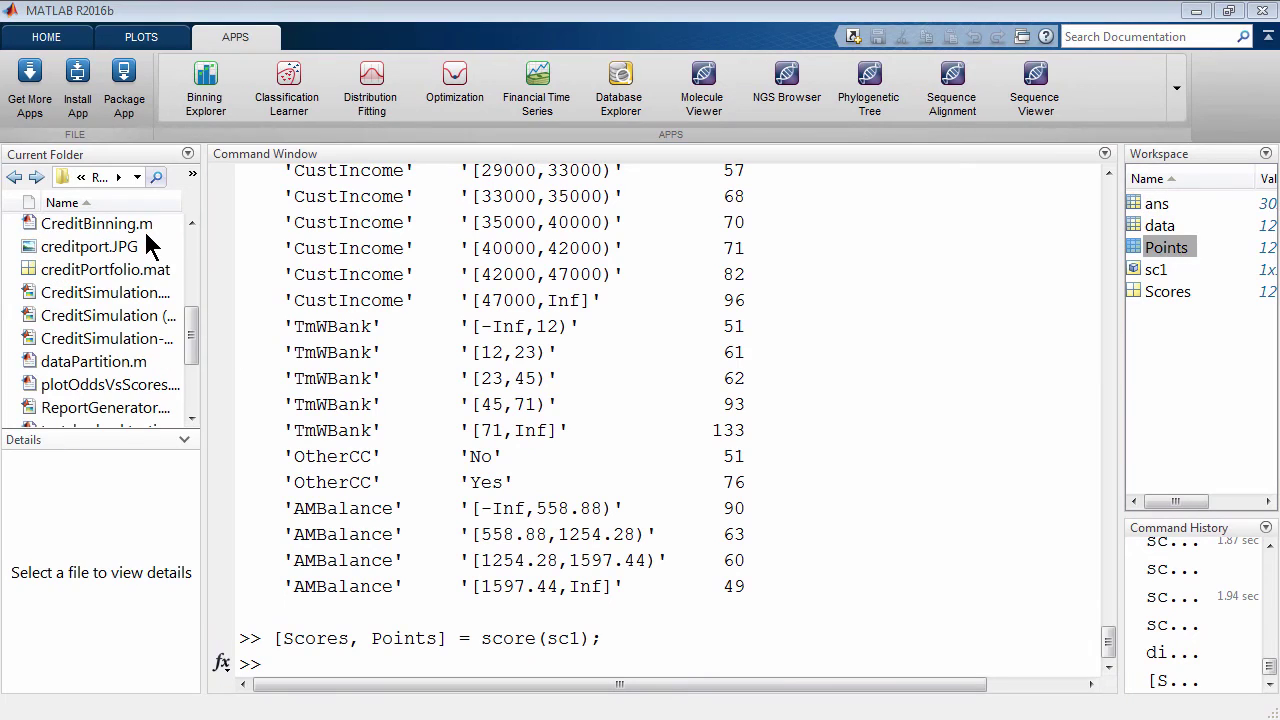
Step: Run CreditBinning.m for odds, CAP (AR 0.322), ROC (AUROC 0.661) and K-S plots, then tile the figures
left_click(145, 229)
double_click(145, 230)
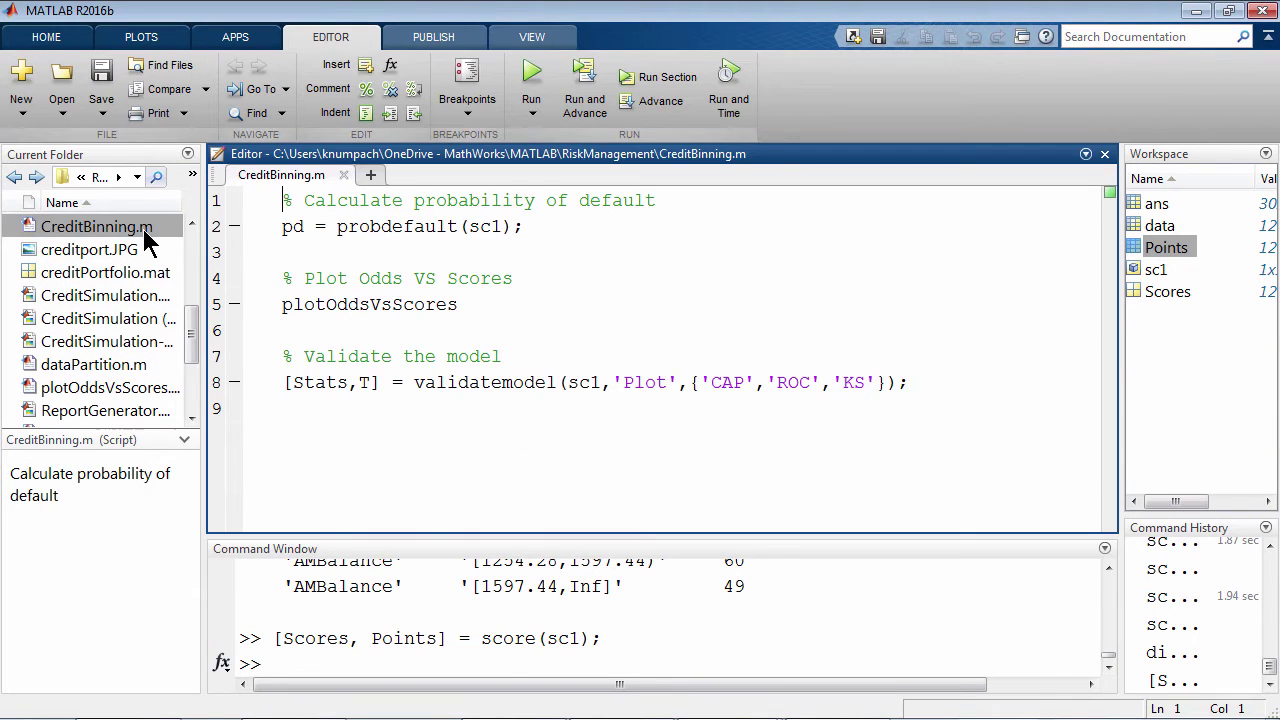
left_click(528, 85)
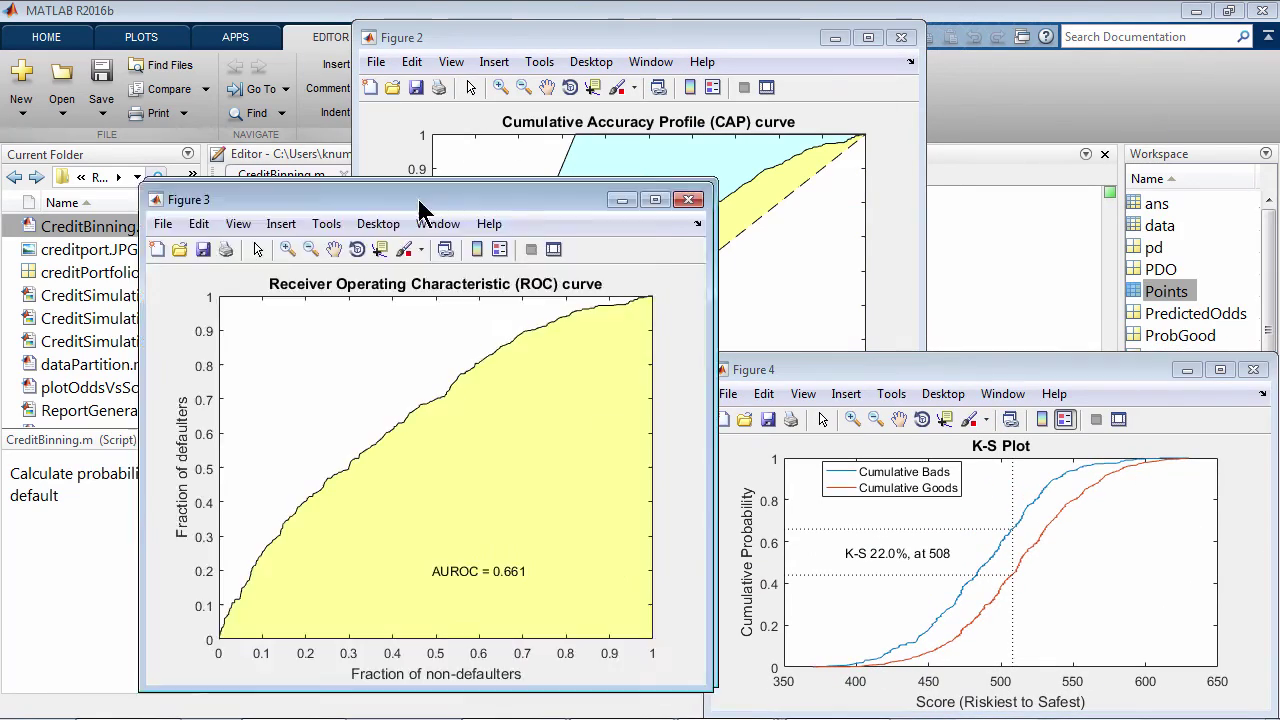
left_click_drag(650, 36, 1275, 5)
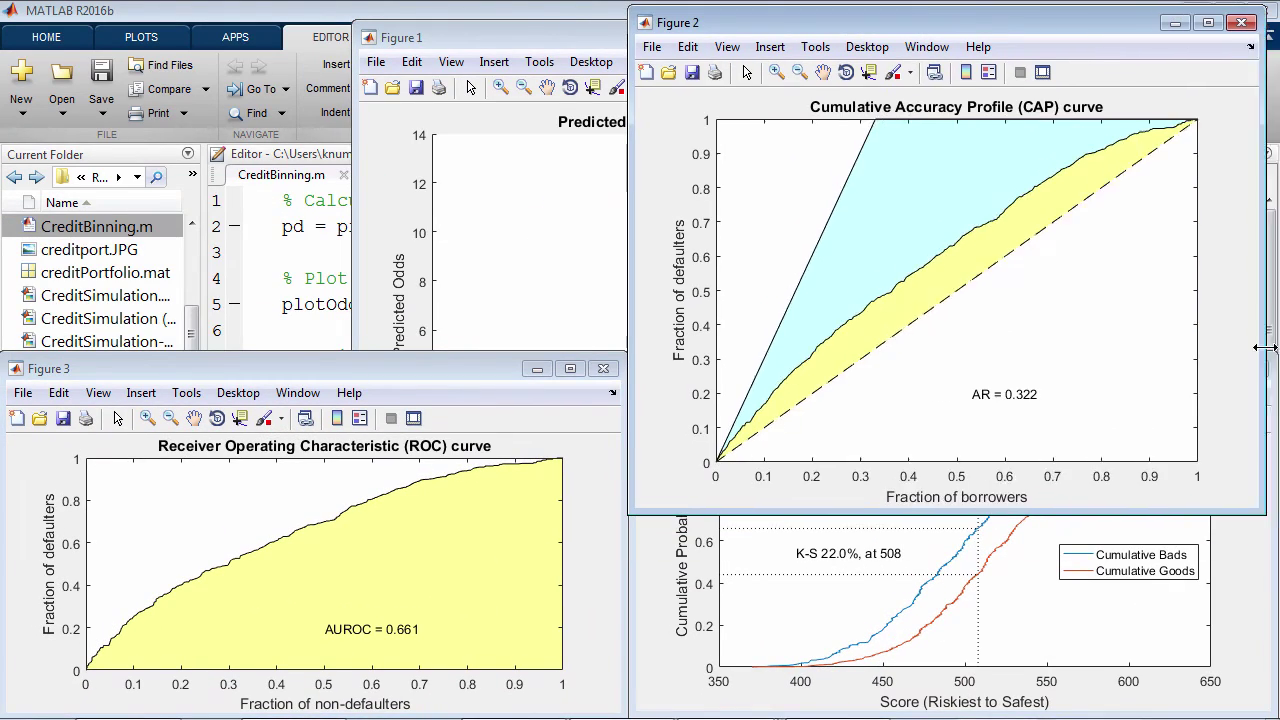
left_click_drag(746, 37, 3, 3)
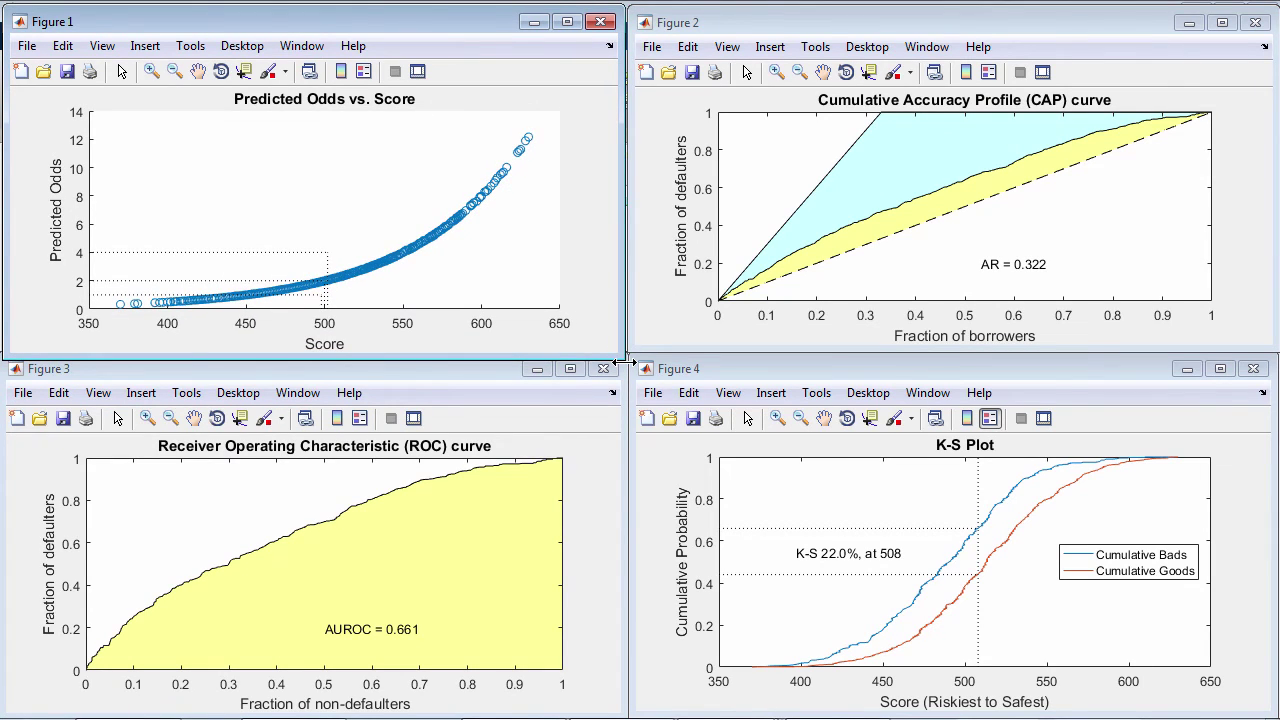